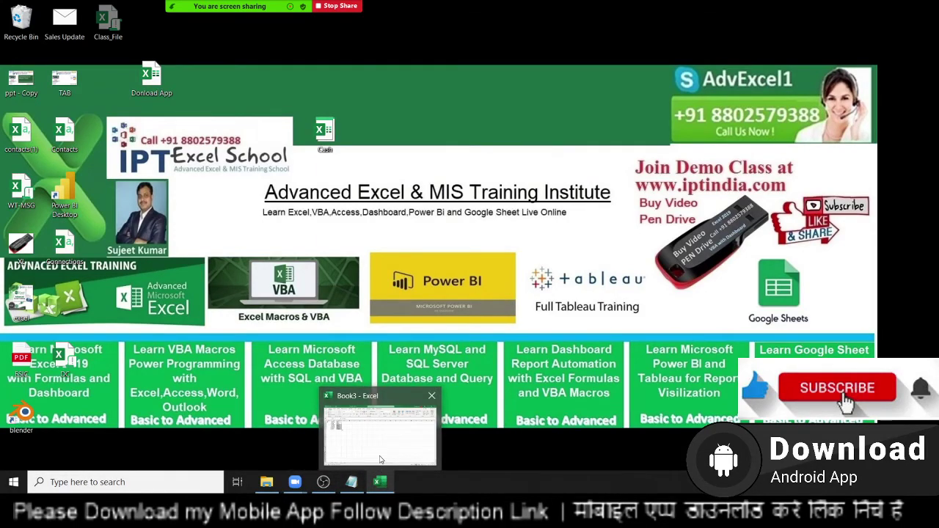
Bring the workbook forward and highlight the Sales records, Product list and Cust records
left_click(380, 459)
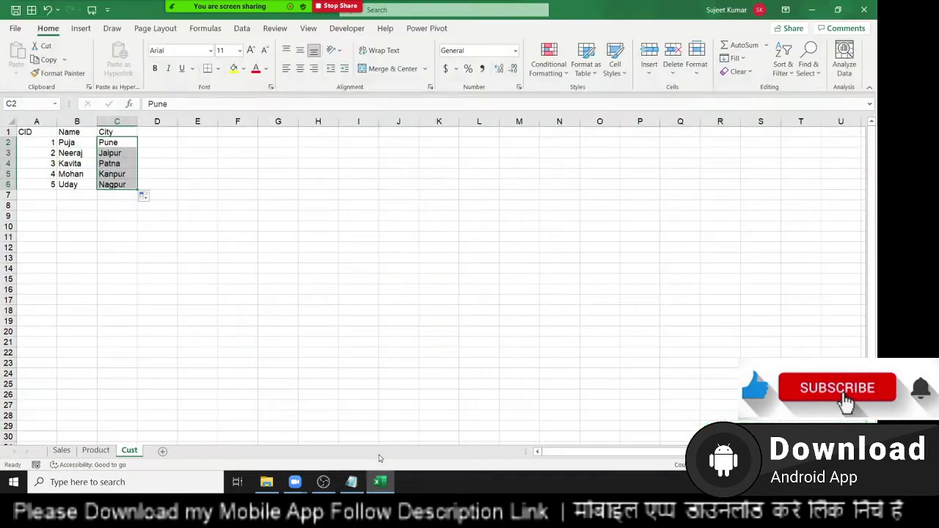
left_click(61, 449)
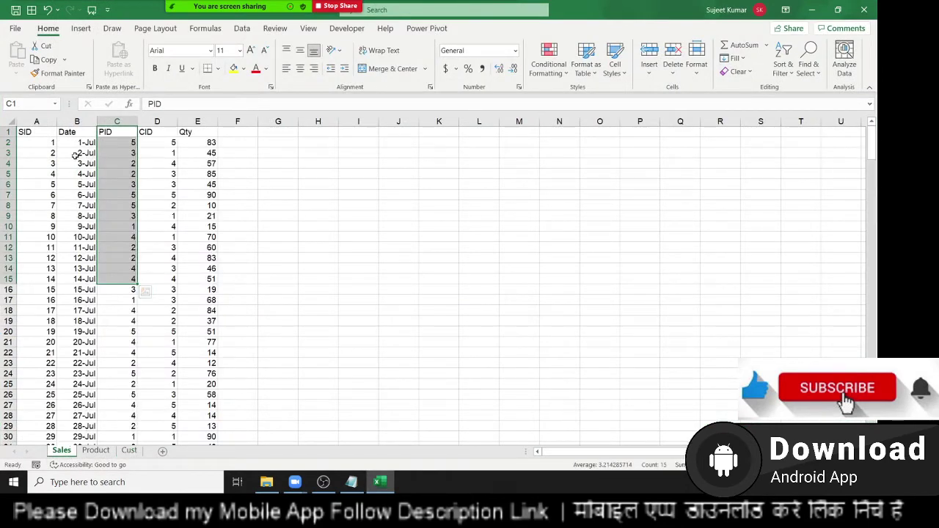
left_click_drag(53, 153, 181, 269)
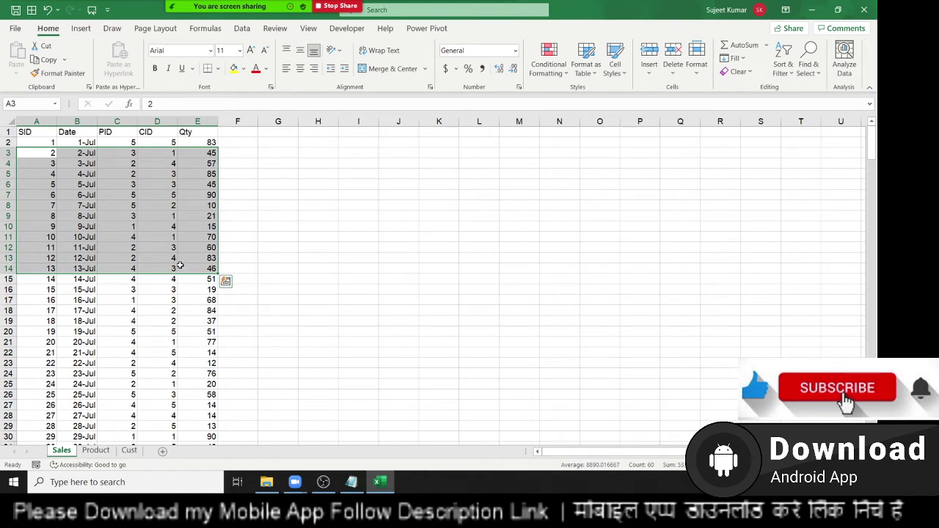
left_click_drag(52, 163, 189, 298)
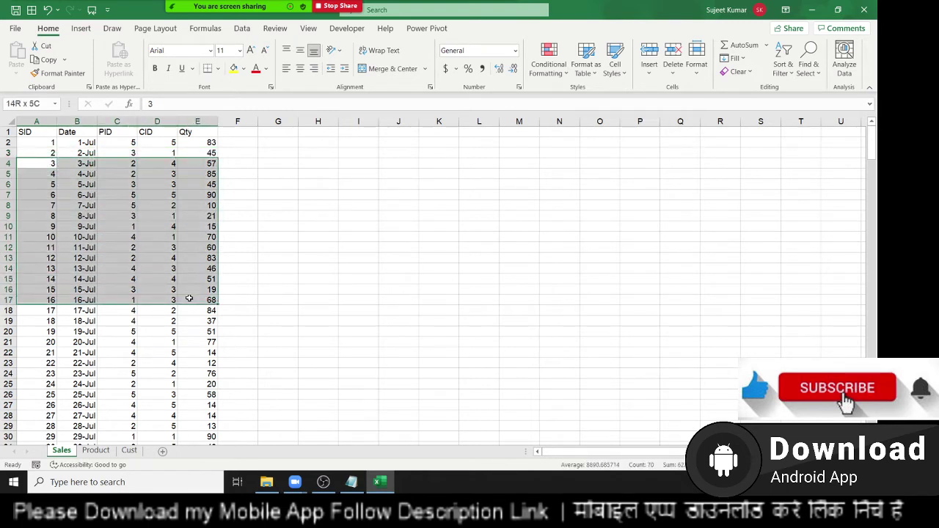
left_click(96, 449)
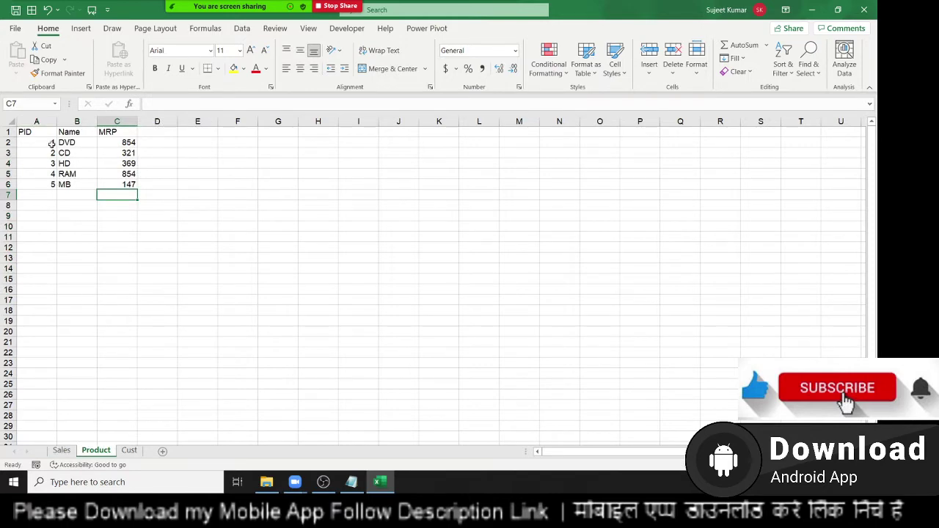
left_click_drag(51, 143, 127, 184)
left_click(129, 449)
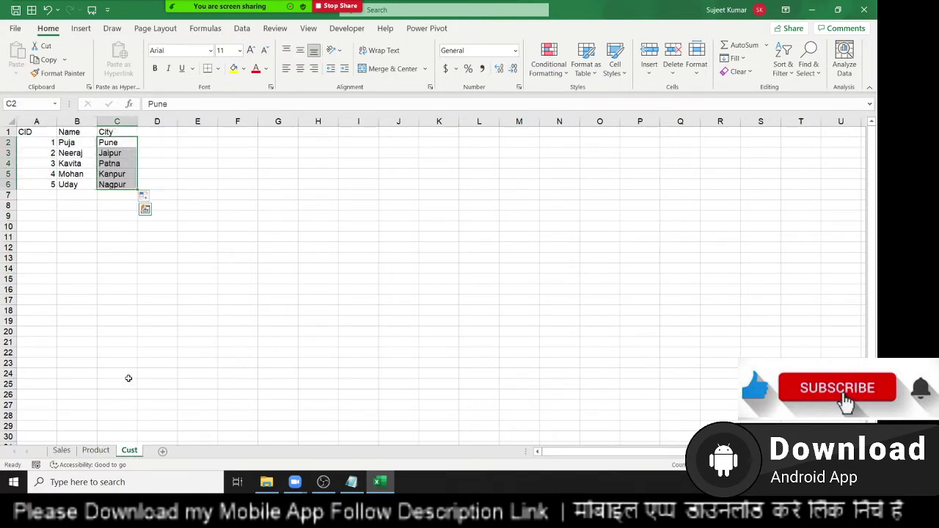
left_click_drag(30, 143, 117, 174)
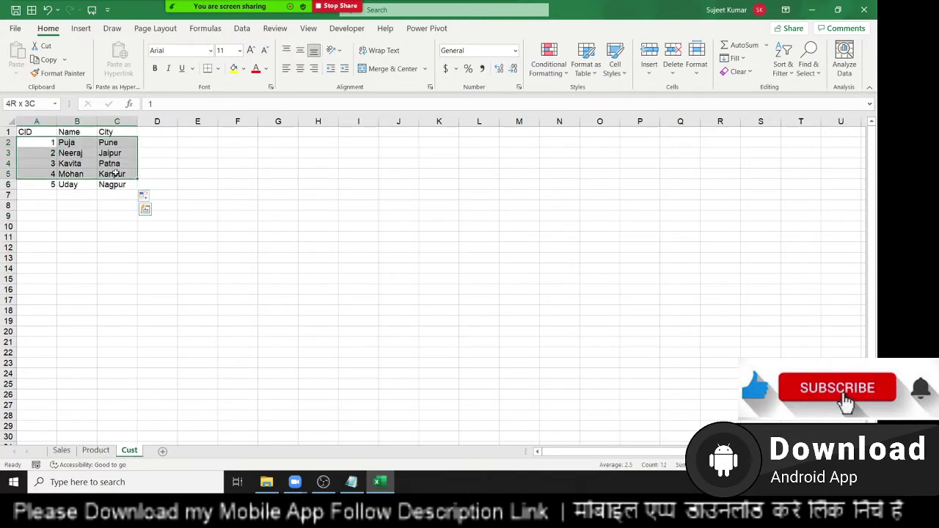
Back on Sales, select the PID, CID and Qty columns, then cell F2
left_click(66, 450)
left_click(165, 237)
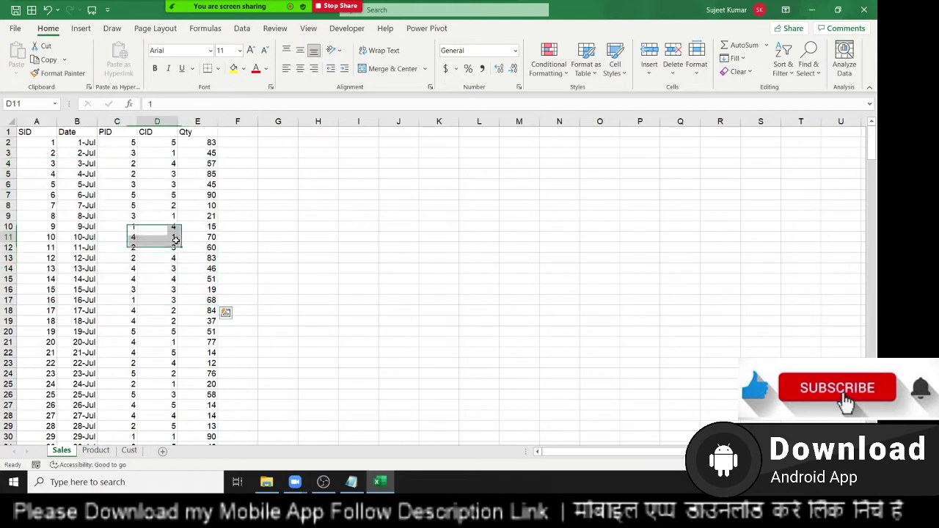
left_click(118, 122)
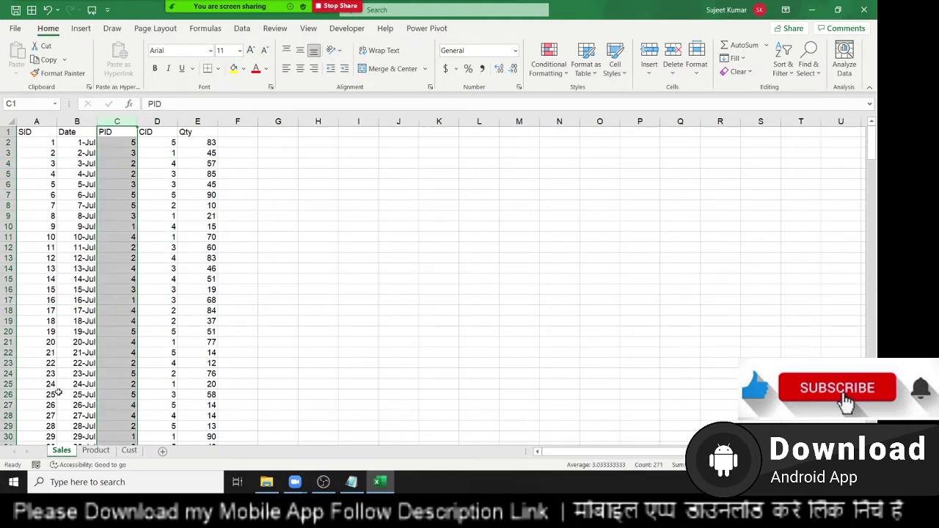
left_click(157, 122)
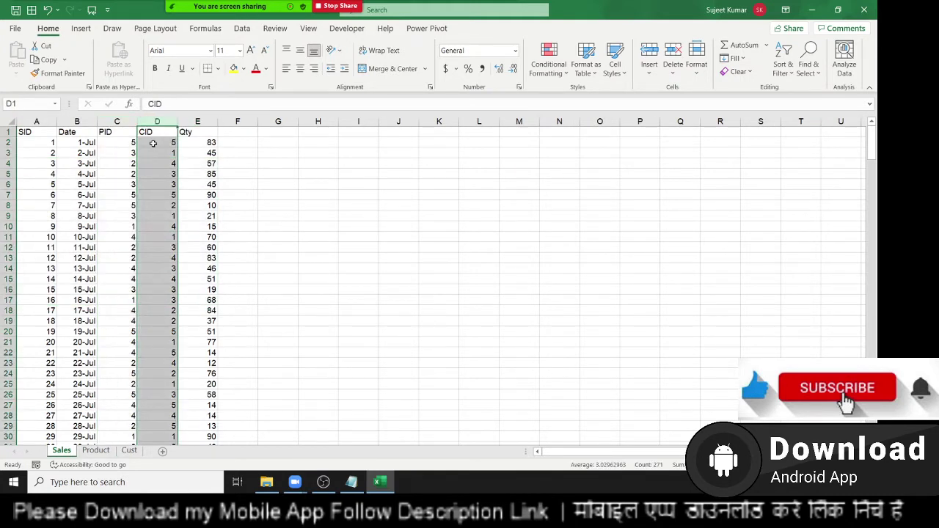
left_click(212, 120)
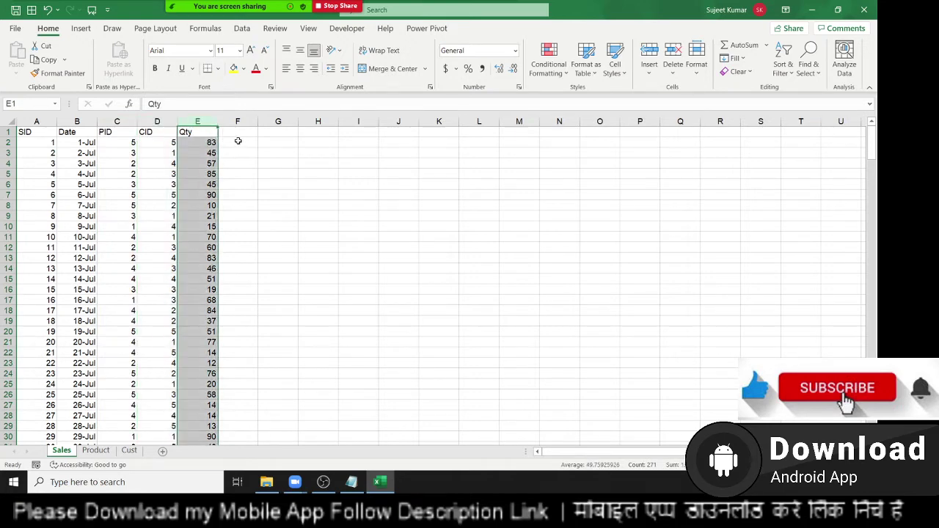
left_click(238, 140)
Compare Product MRP values with Sales customer IDs and quantities, ending on the Sales sheet
left_click(95, 450)
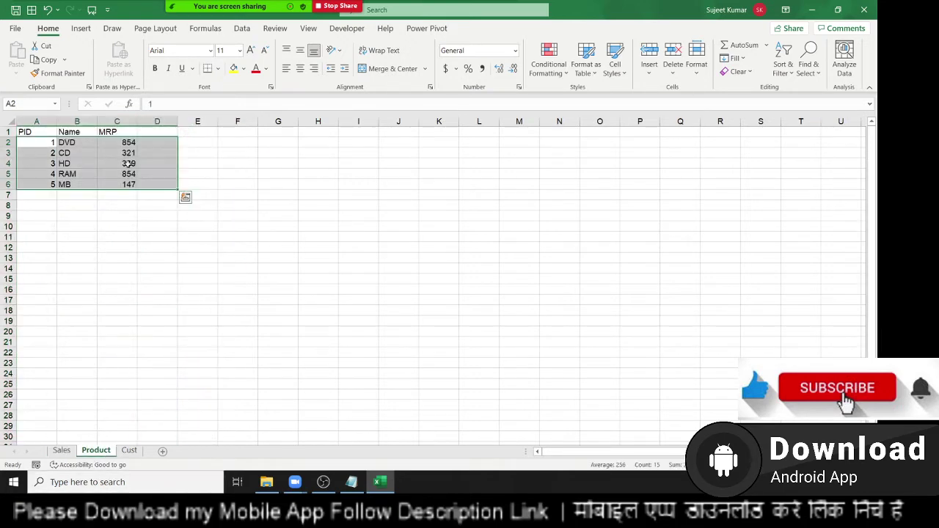
left_click_drag(128, 146, 126, 195)
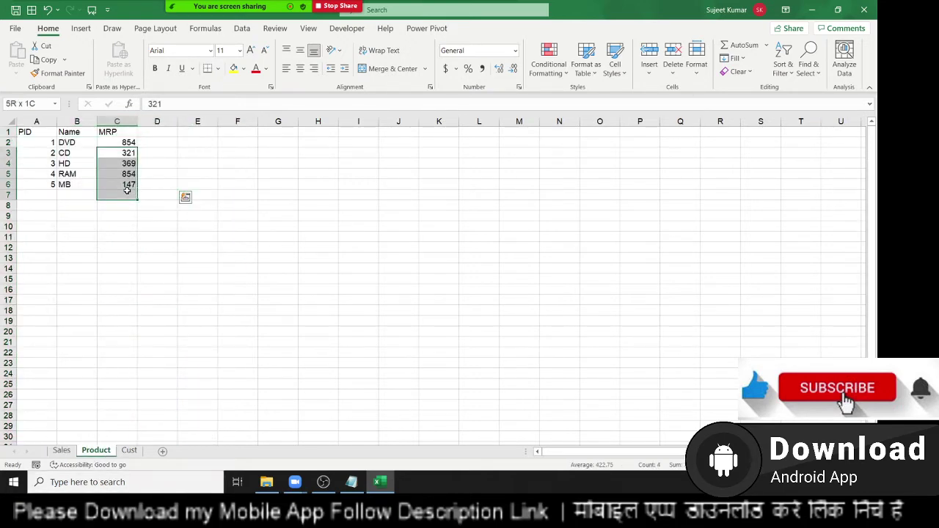
left_click(62, 449)
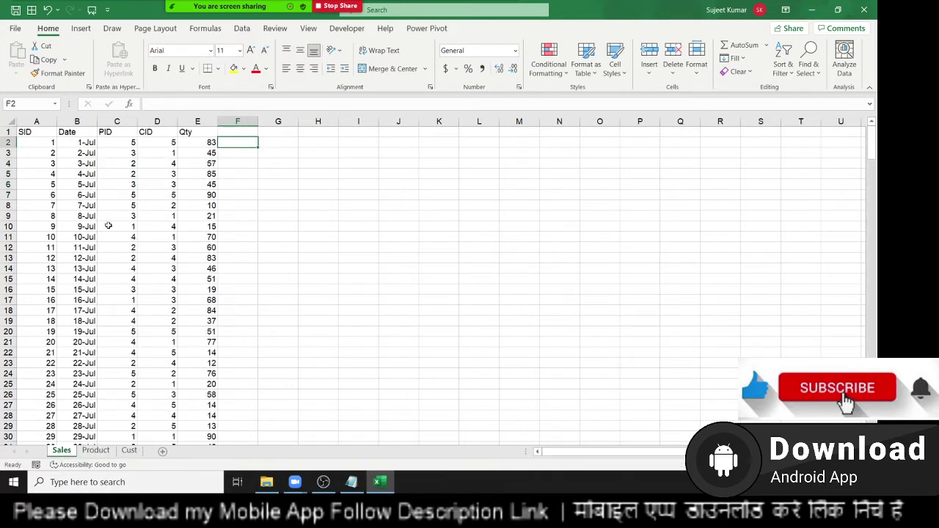
left_click_drag(147, 150, 157, 220)
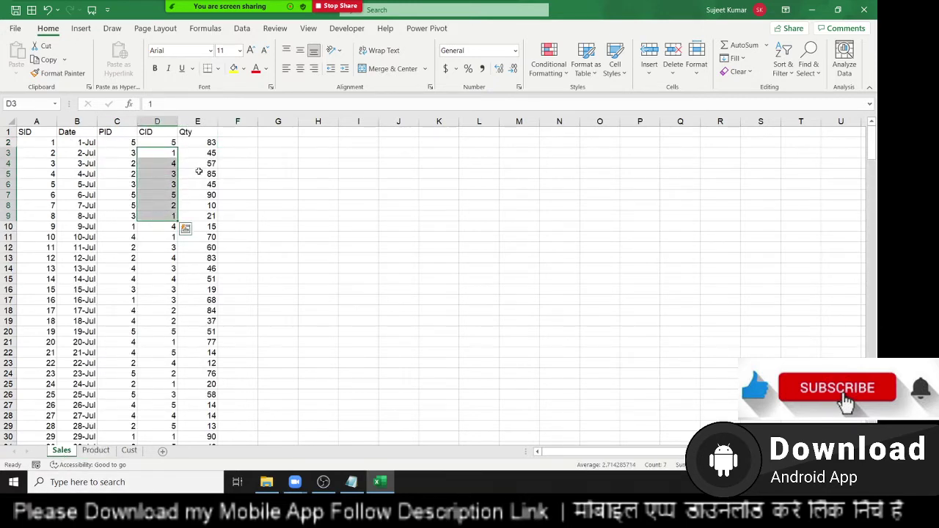
left_click_drag(202, 162, 210, 210)
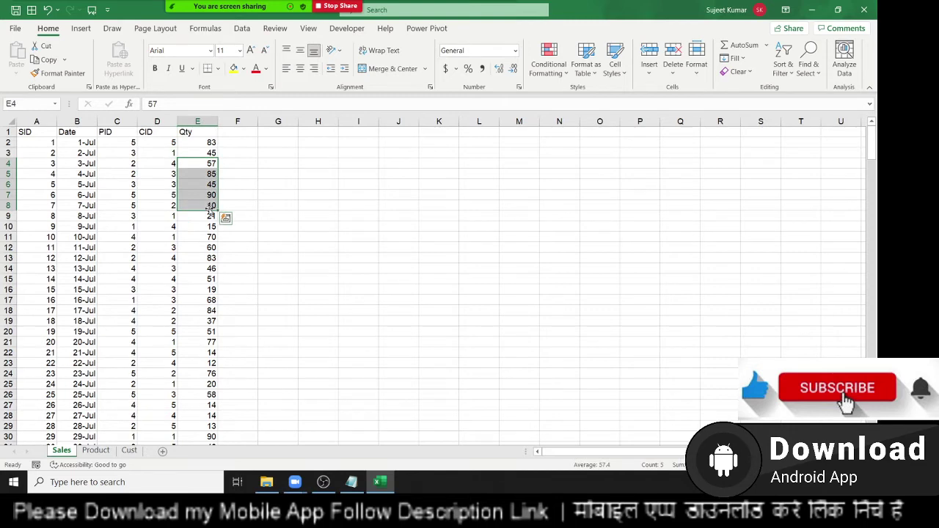
left_click(233, 142)
left_click(109, 450)
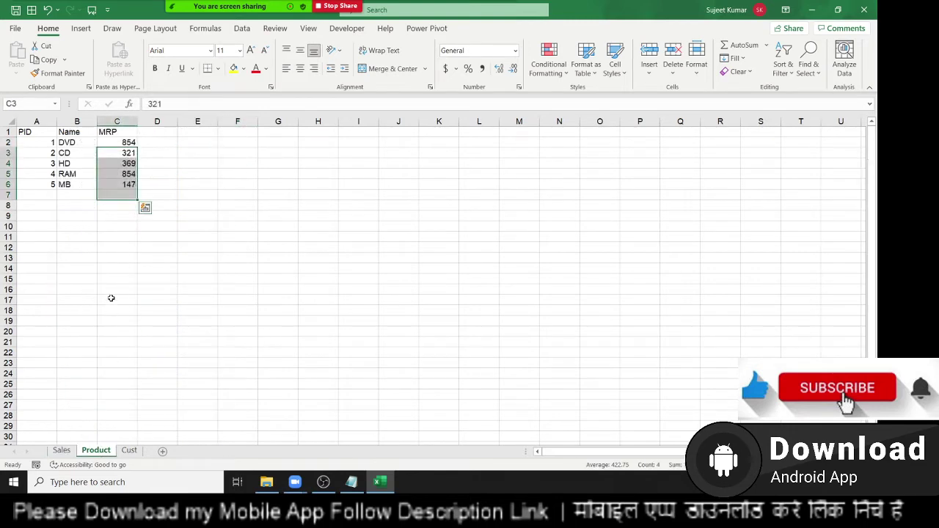
left_click(63, 450)
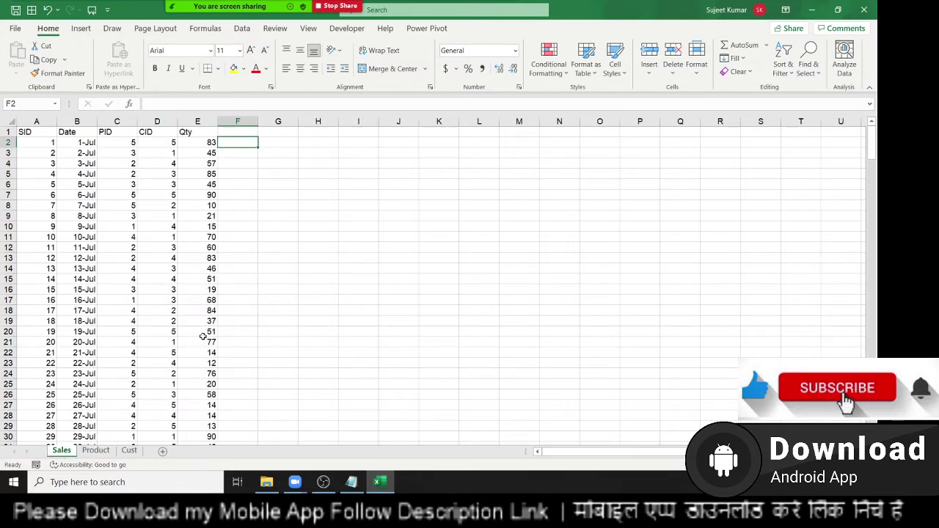
Enter =VLOOKUP(C2,Product!A:C,2,0) in F2 so it returns the product name MB
type("=vl")
key("Tab")
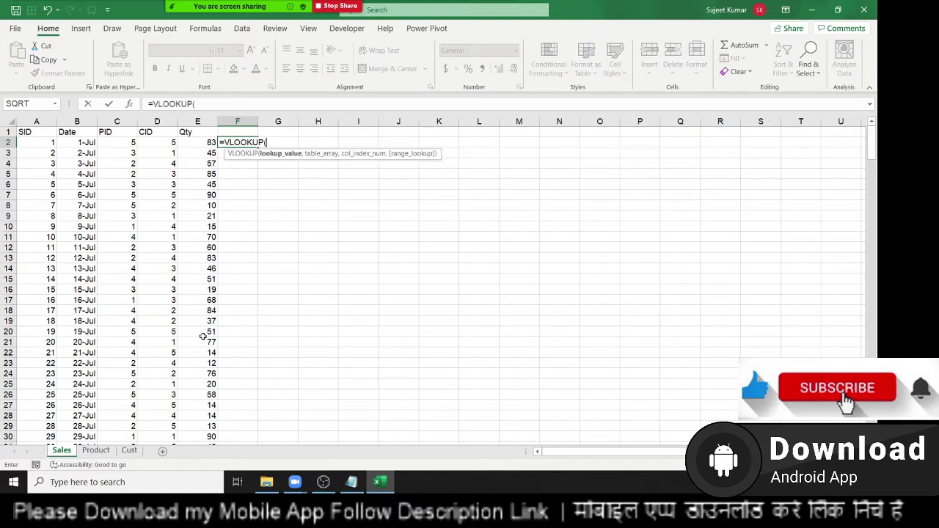
key("Left")
key("Left")
key("Left")
type(",")
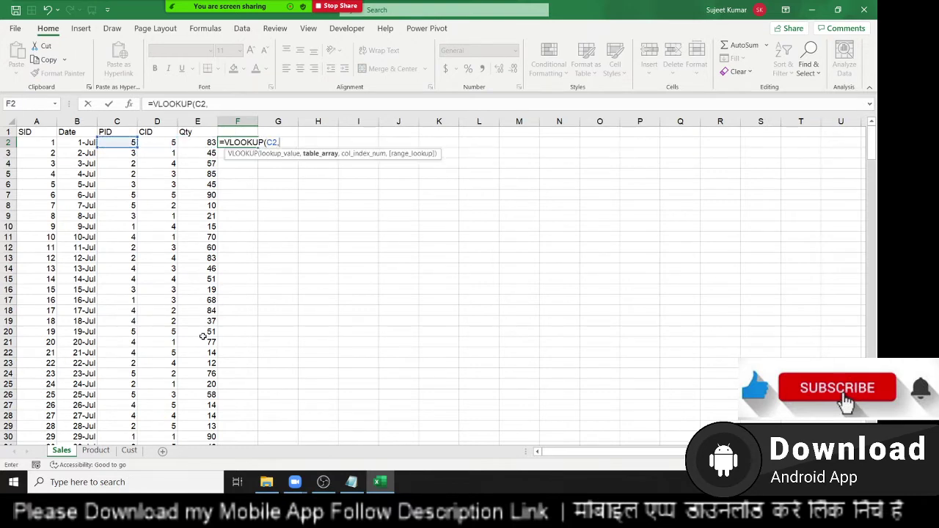
left_click(96, 450)
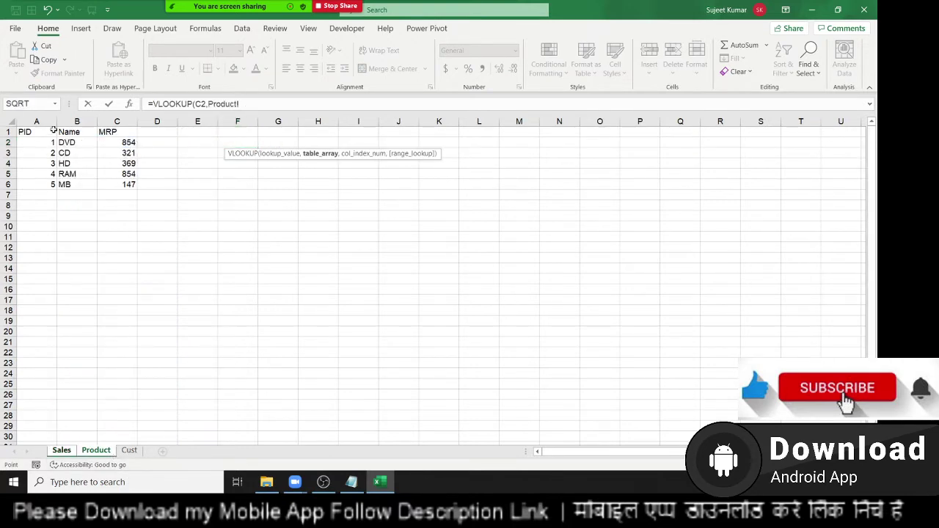
left_click_drag(37, 121, 119, 121)
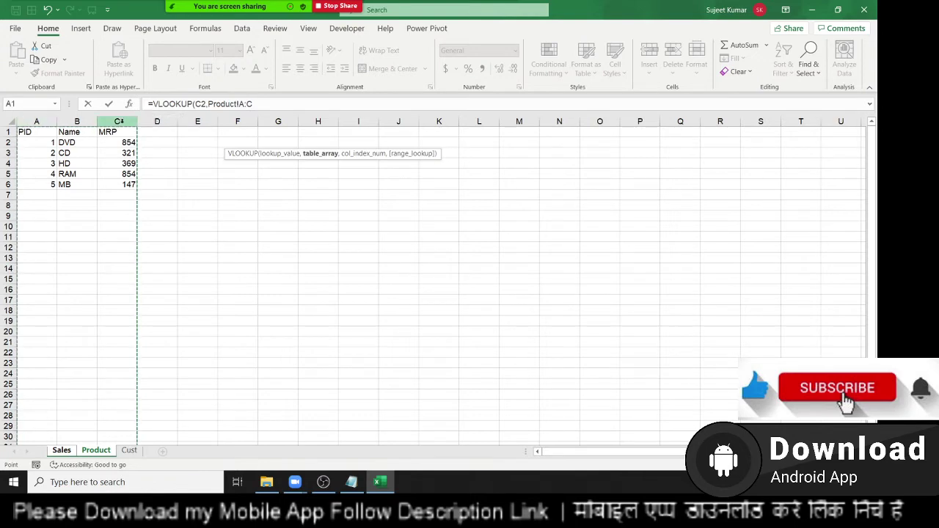
type(",3,0")
key("Return")
left_click(237, 142)
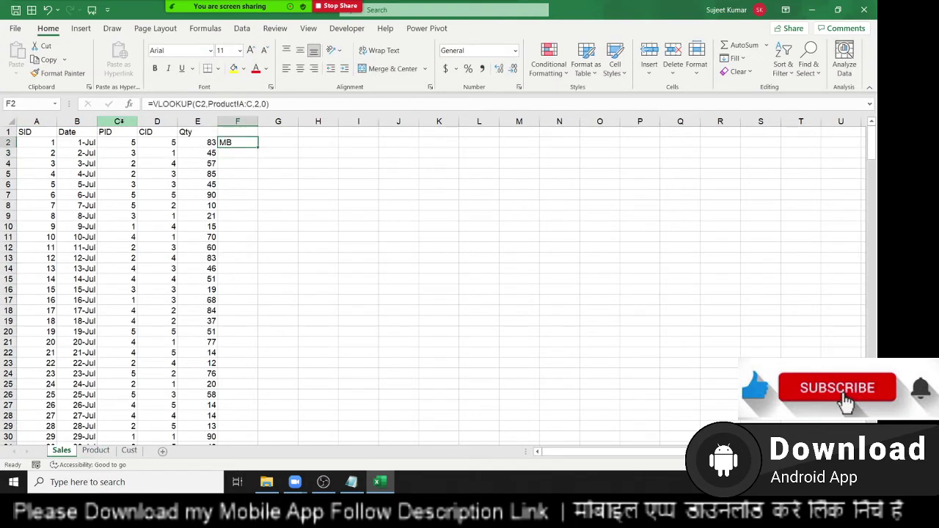
Clear the VLOOKUP from F2 and select the Sales CID column
key("Delete")
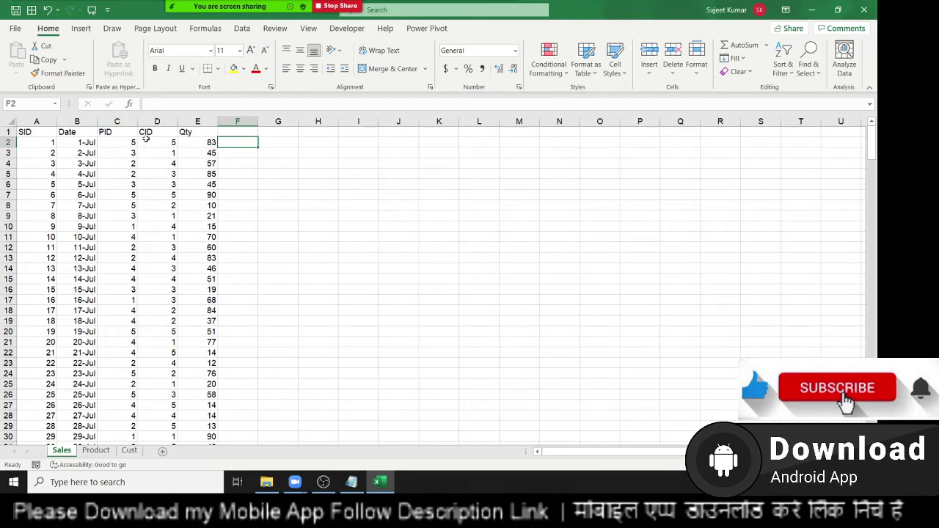
left_click(94, 450)
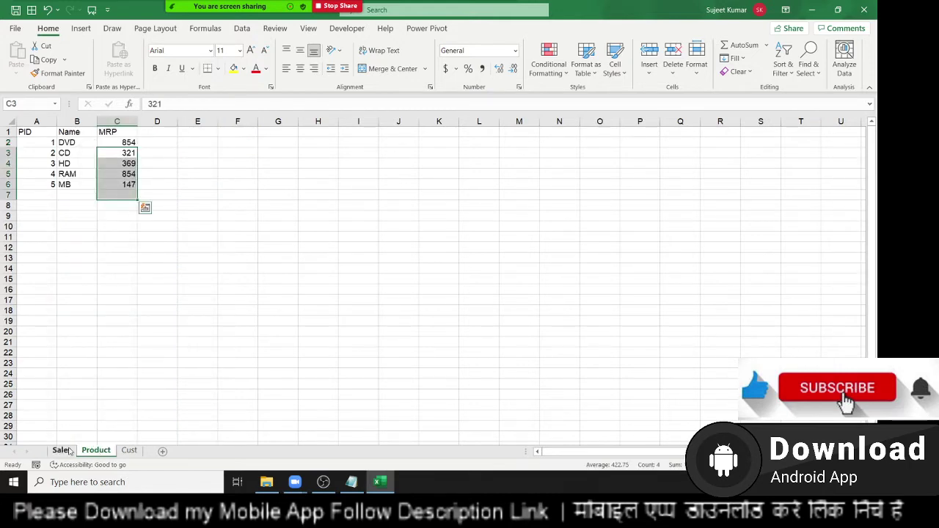
left_click(66, 451)
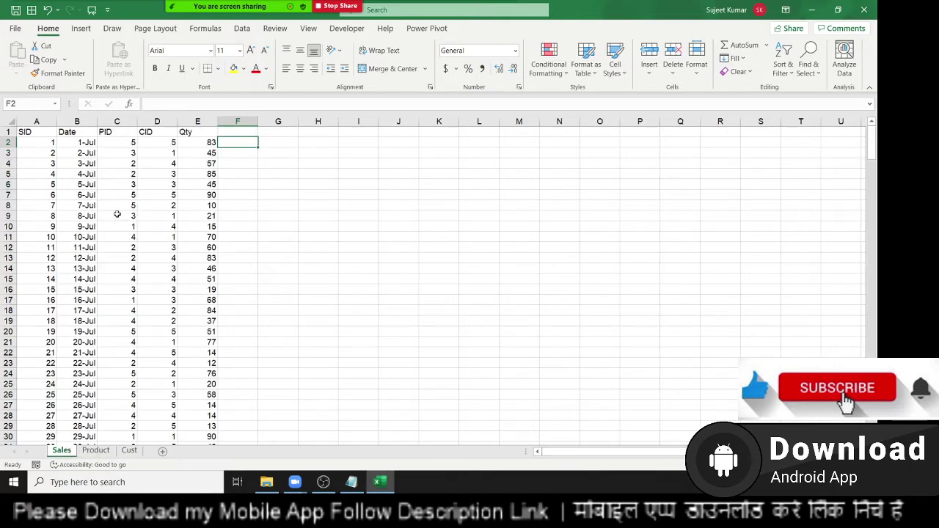
left_click(149, 121)
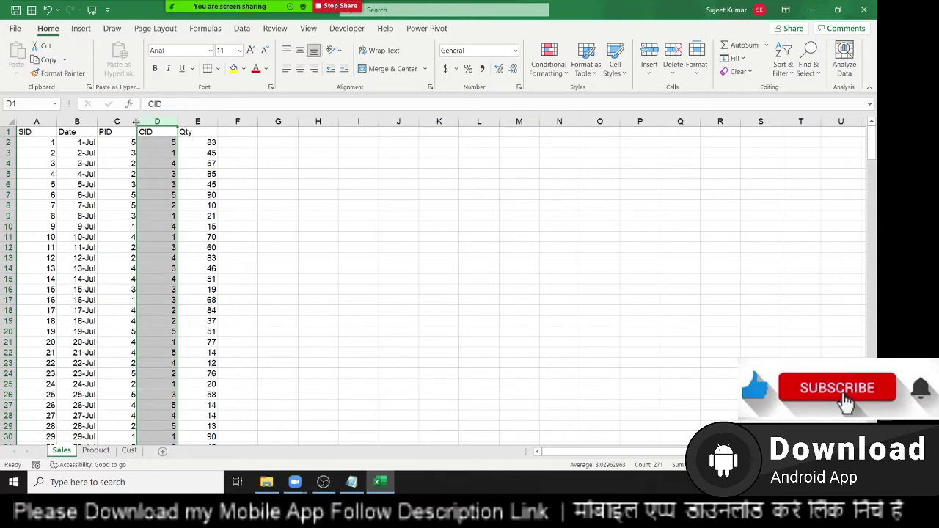
Highlight the Product IDs, then Sales quantities and the whole sales table header
left_click(96, 450)
left_click_drag(48, 184, 36, 140)
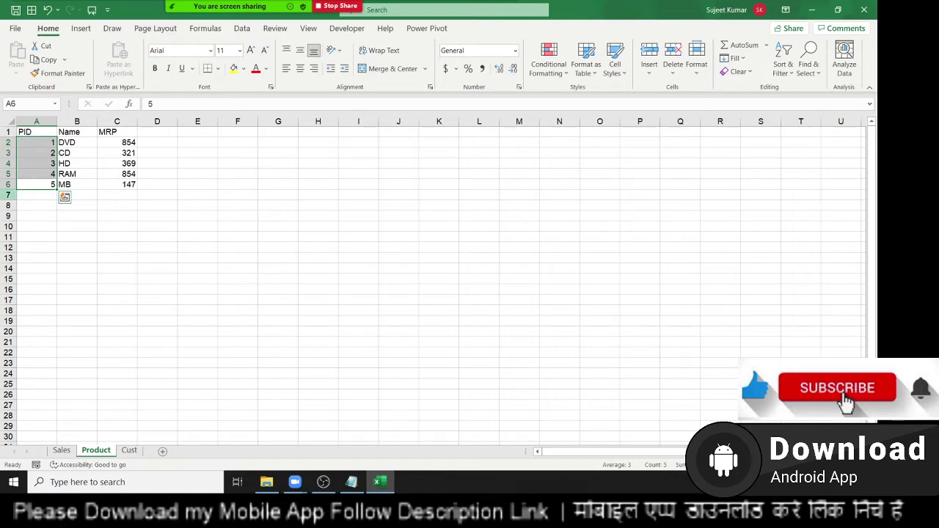
left_click(61, 451)
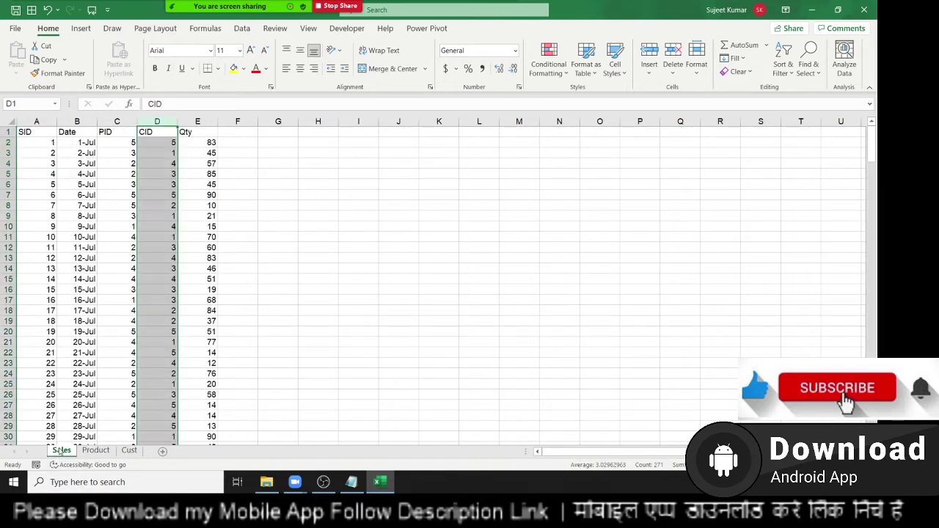
left_click(35, 133)
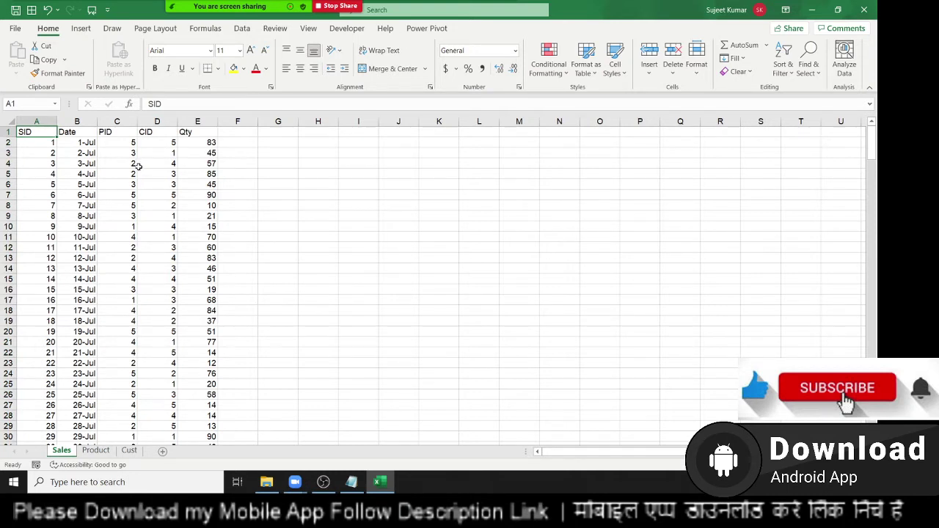
left_click_drag(197, 154, 198, 184)
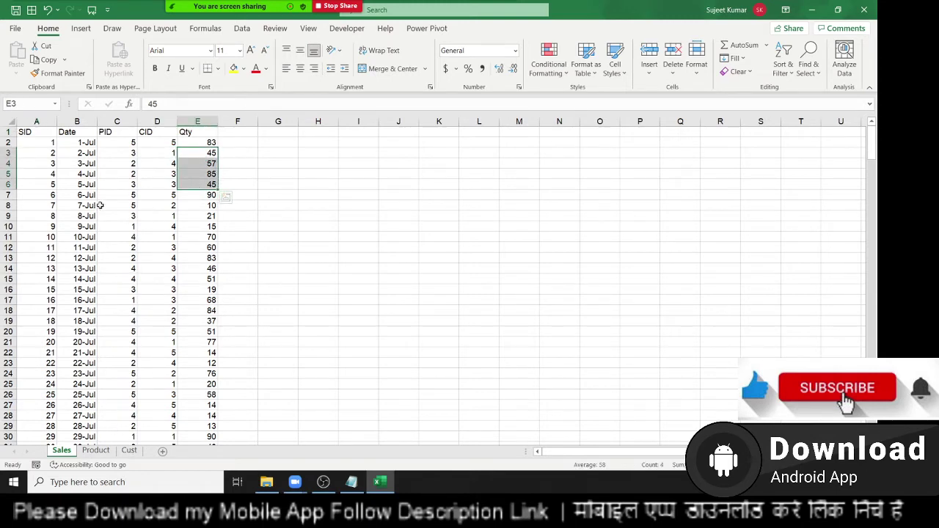
left_click_drag(37, 132, 197, 132)
Insert a PivotTable from Sales!A1:E271 on a new sheet, adding it to the Data Model
key("ctrl+shift+Down")
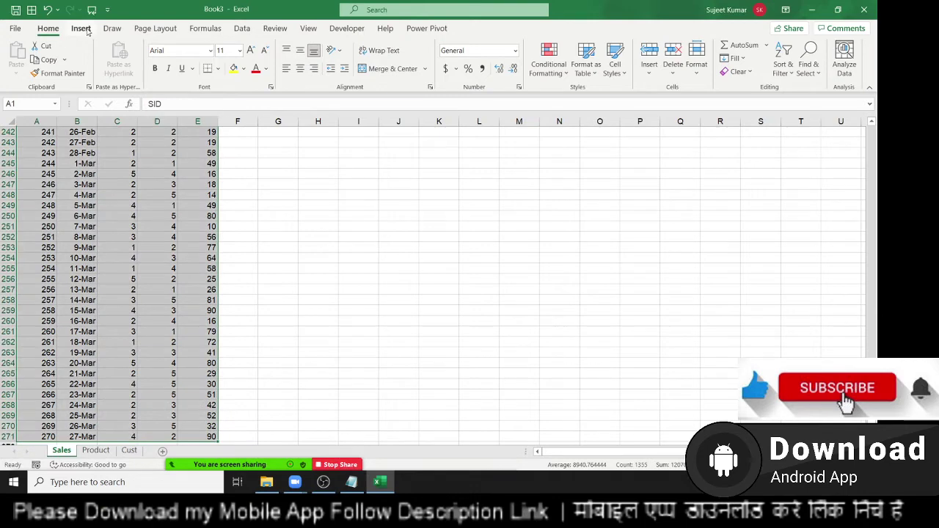
left_click(75, 32)
left_click(19, 55)
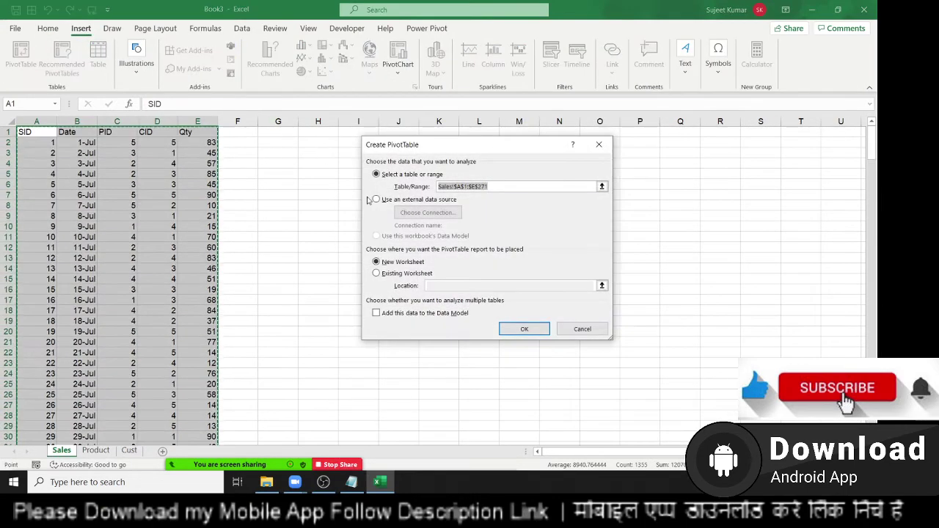
left_click(376, 313)
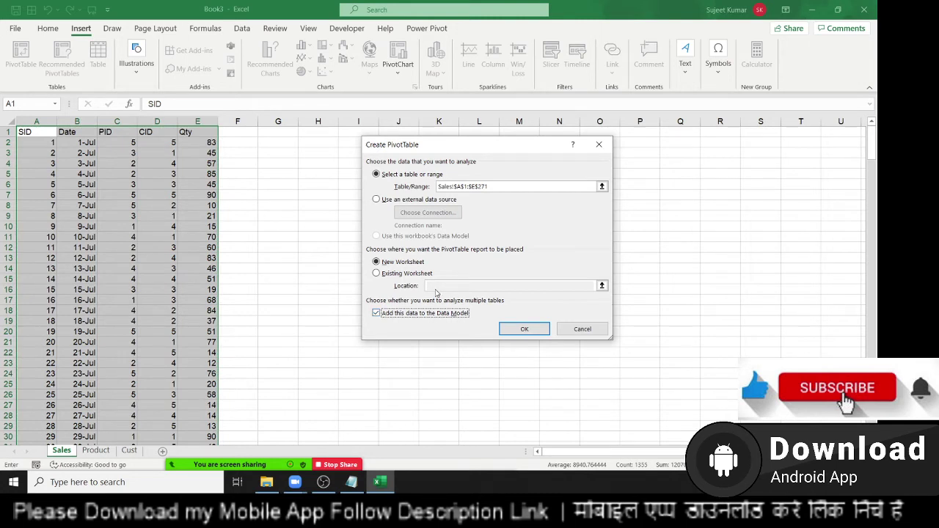
left_click(524, 329)
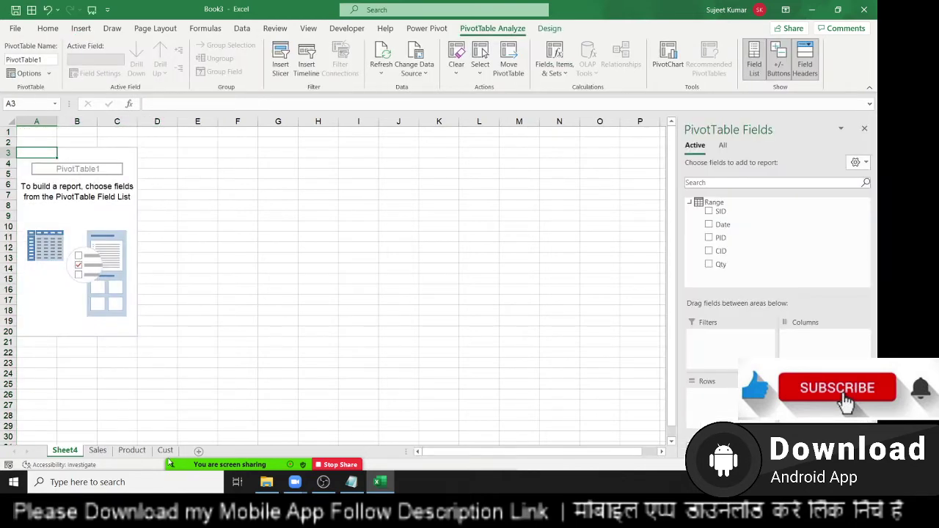
left_click(131, 450)
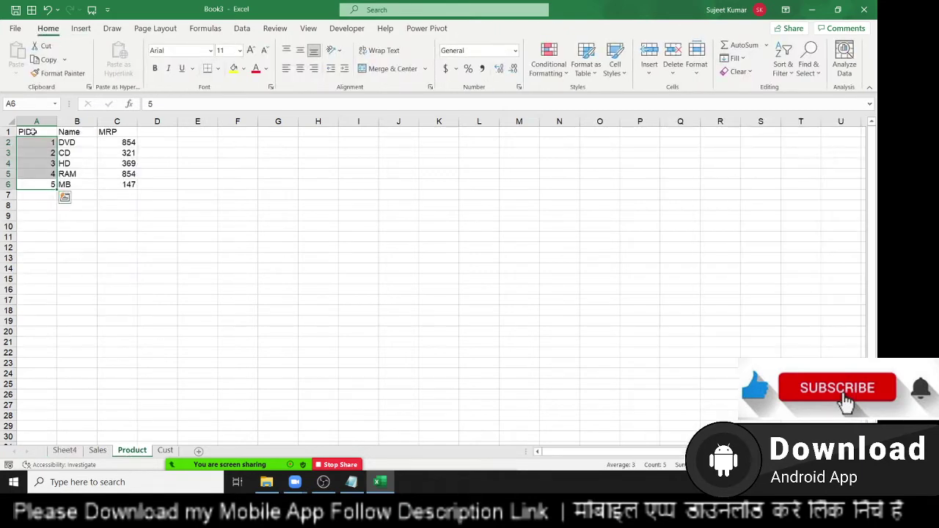
Create PivotTable2 from Product A1:C6 in the Data Model and move Sheet5 beside Sheet4
left_click_drag(26, 132, 130, 181)
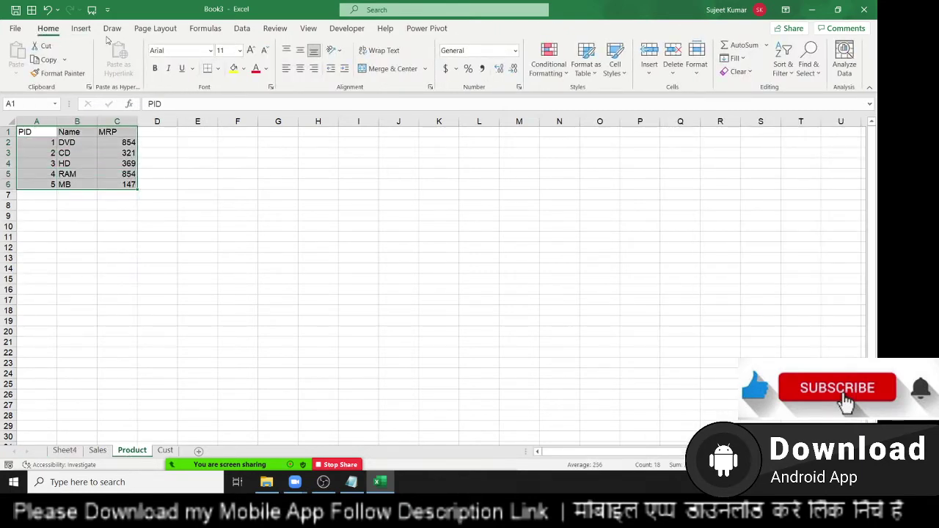
left_click(81, 28)
left_click(21, 58)
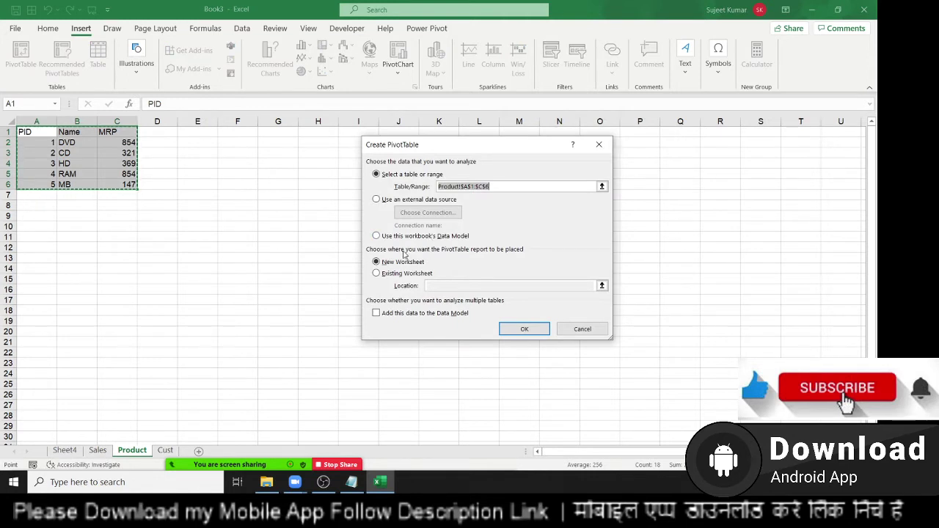
left_click(383, 316)
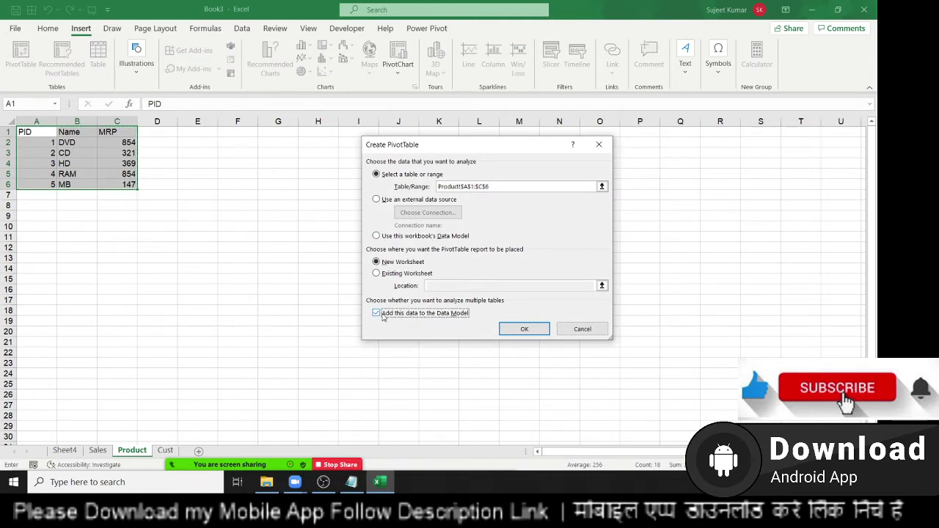
left_click(513, 331)
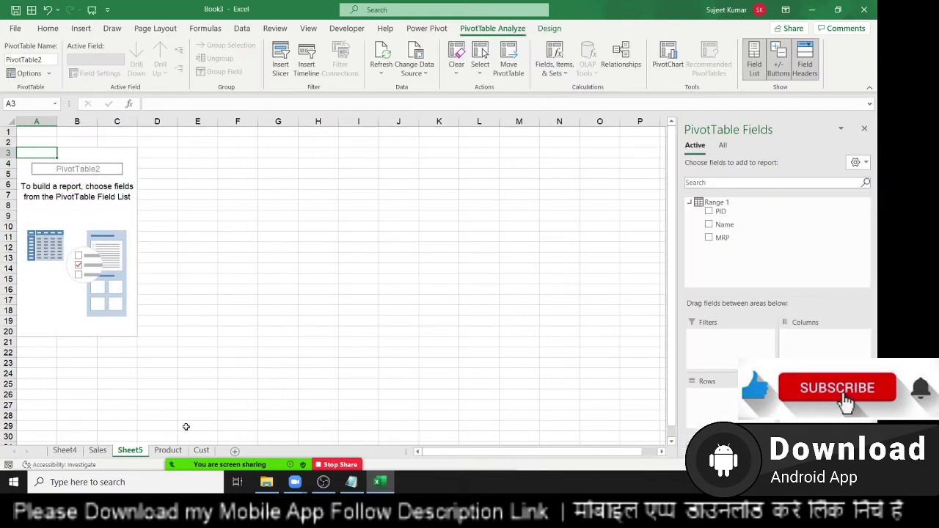
left_click(65, 451)
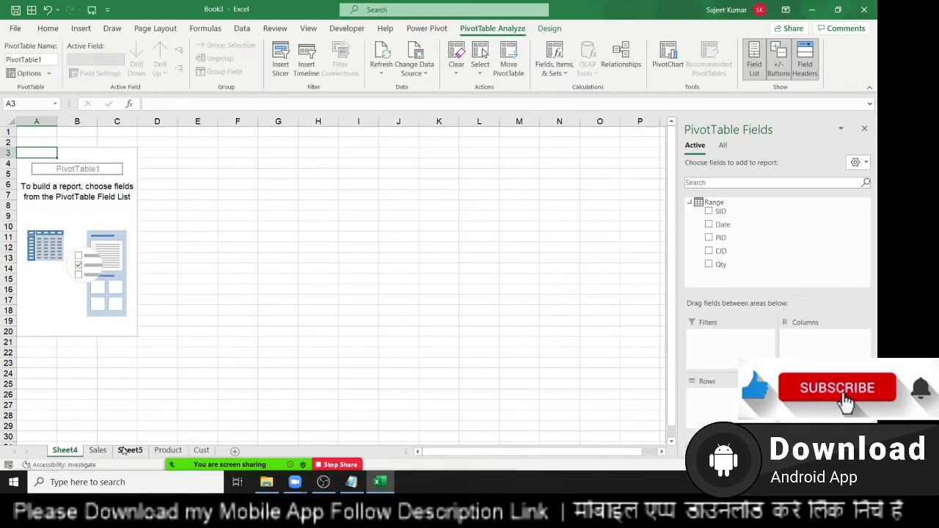
left_click(125, 450)
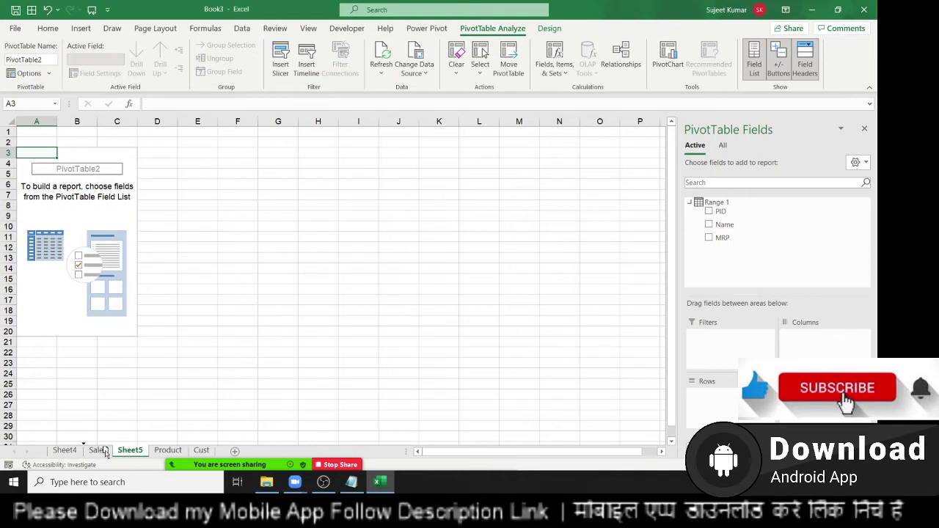
left_click_drag(105, 452, 107, 453)
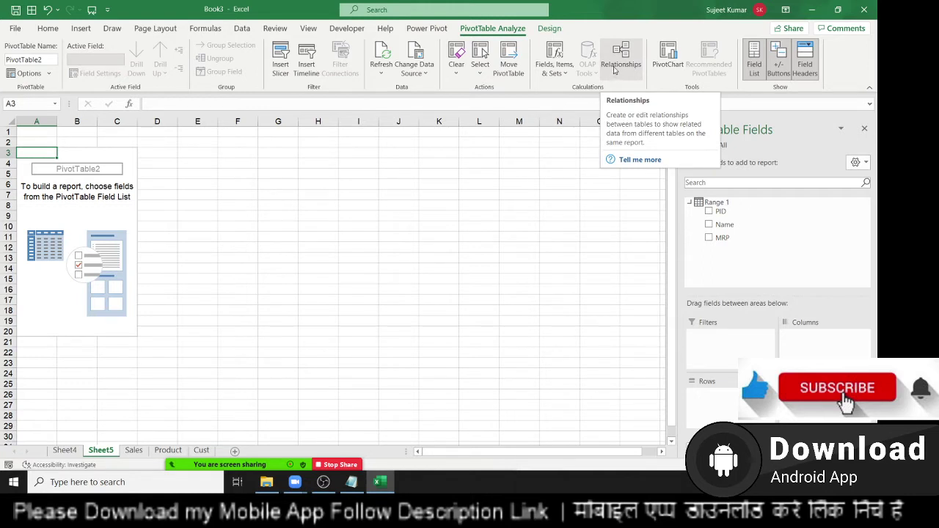
Add a relationship from Range column PID to Range 1 column PID
left_click(615, 68)
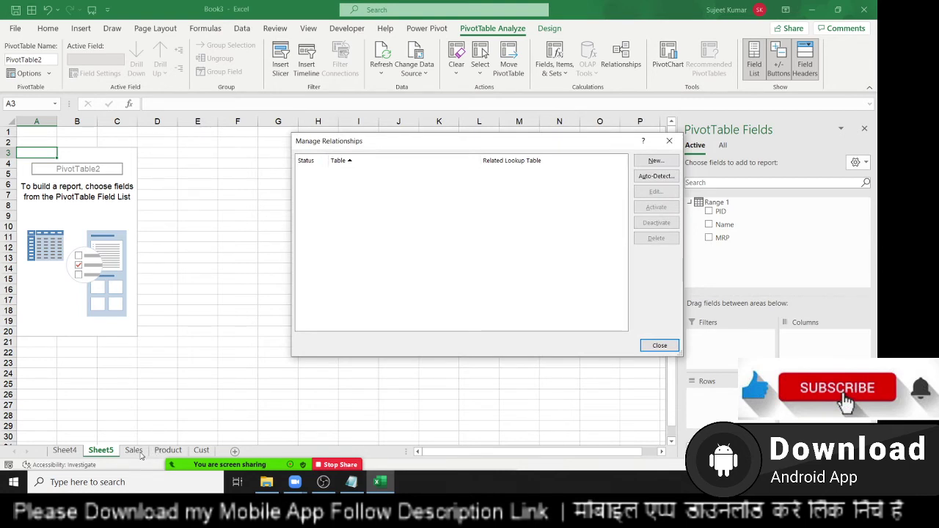
left_click(655, 161)
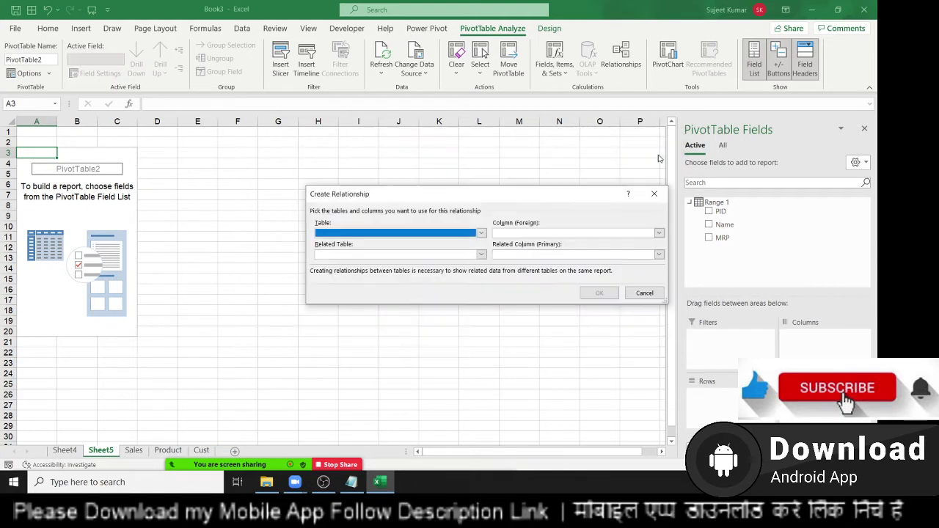
left_click(358, 233)
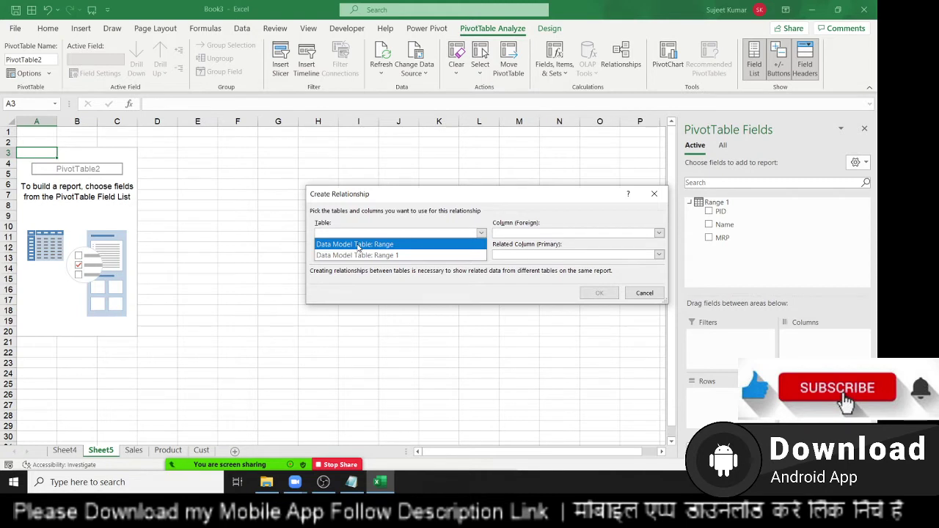
left_click(358, 247)
left_click(546, 233)
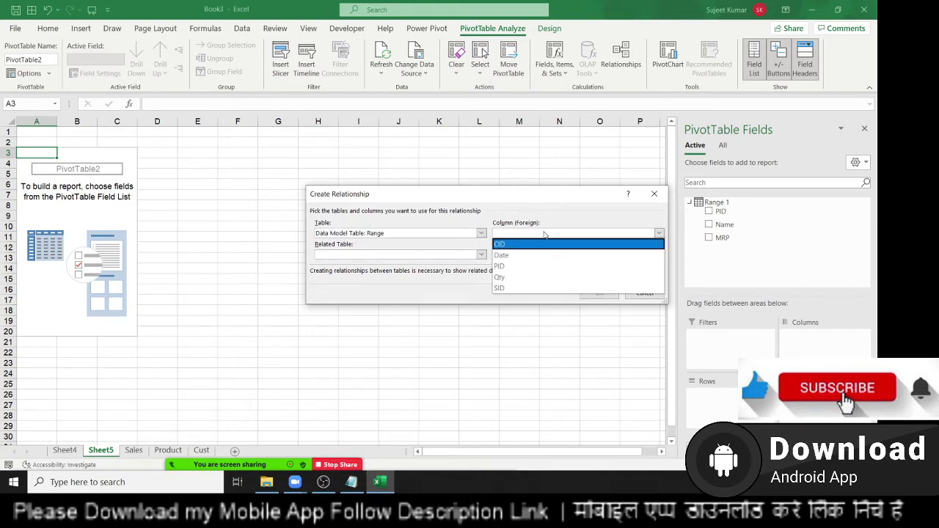
left_click(533, 268)
left_click(408, 255)
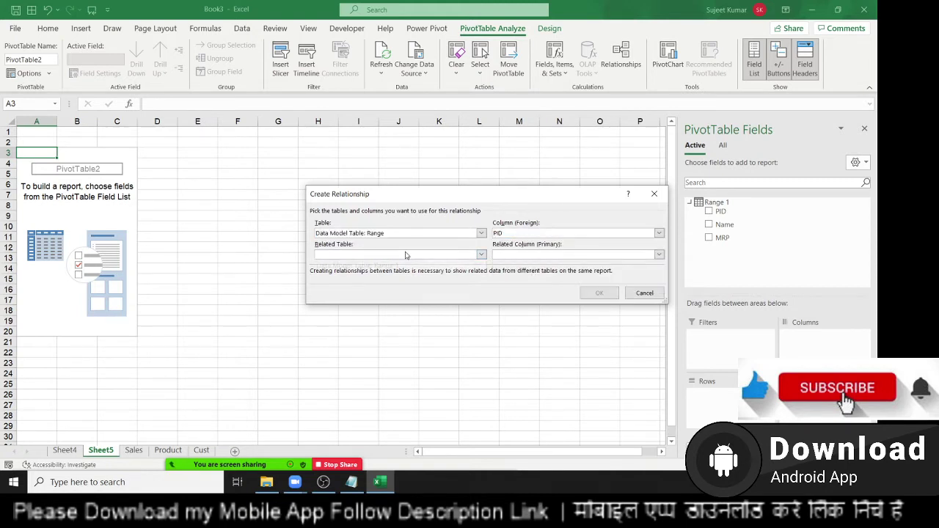
left_click(391, 277)
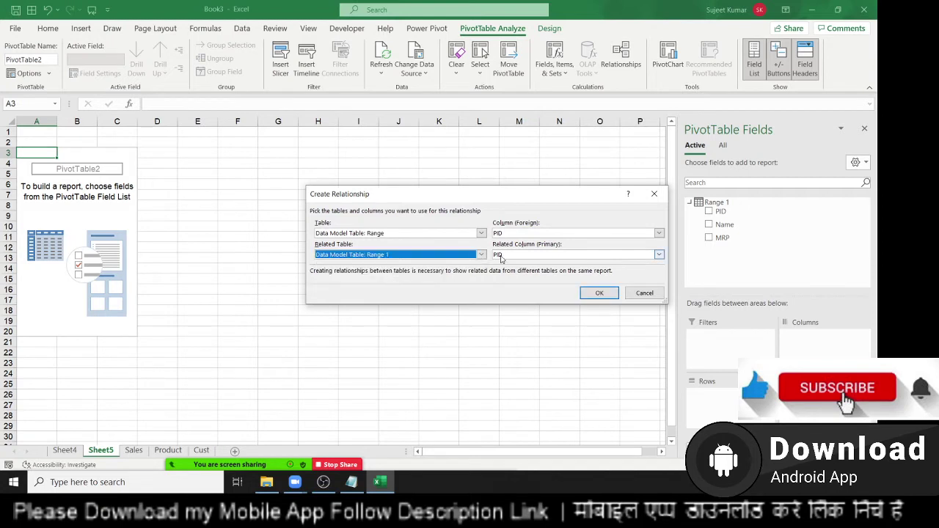
left_click(503, 254)
left_click(499, 286)
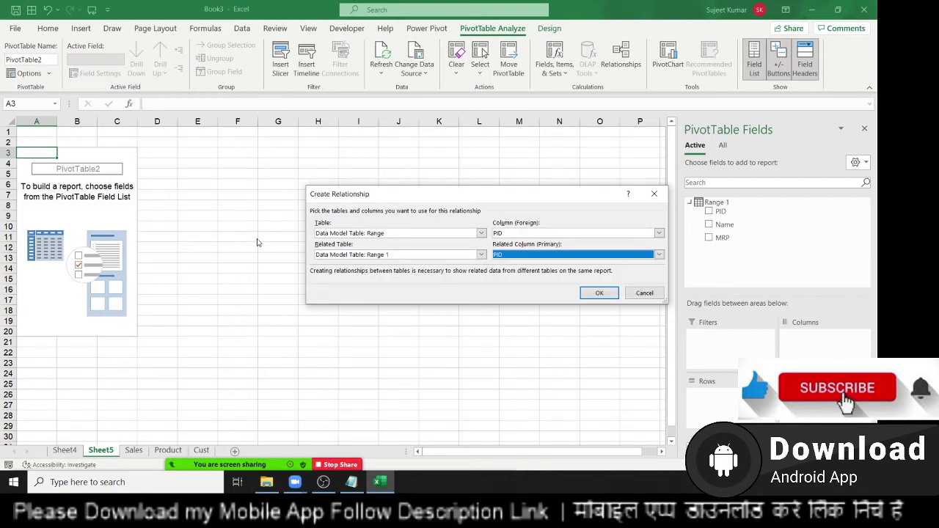
left_click(599, 293)
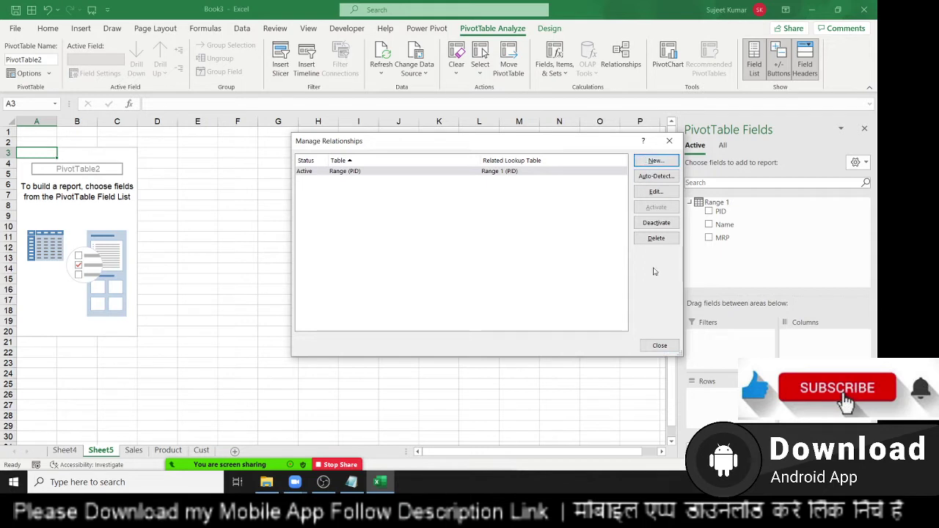
left_click(662, 343)
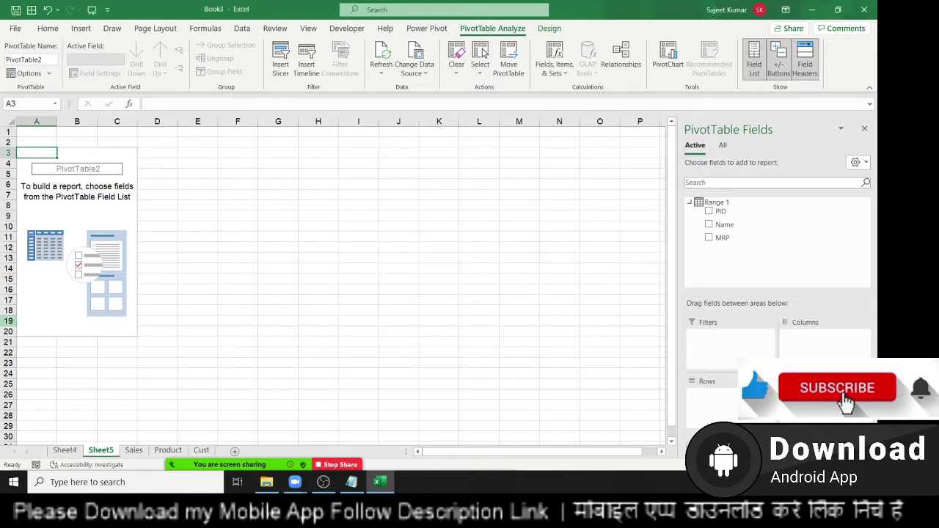
Add Range 1 Name as rows and Range Qty as Sum of Qty, totalling 13435
left_click(722, 145)
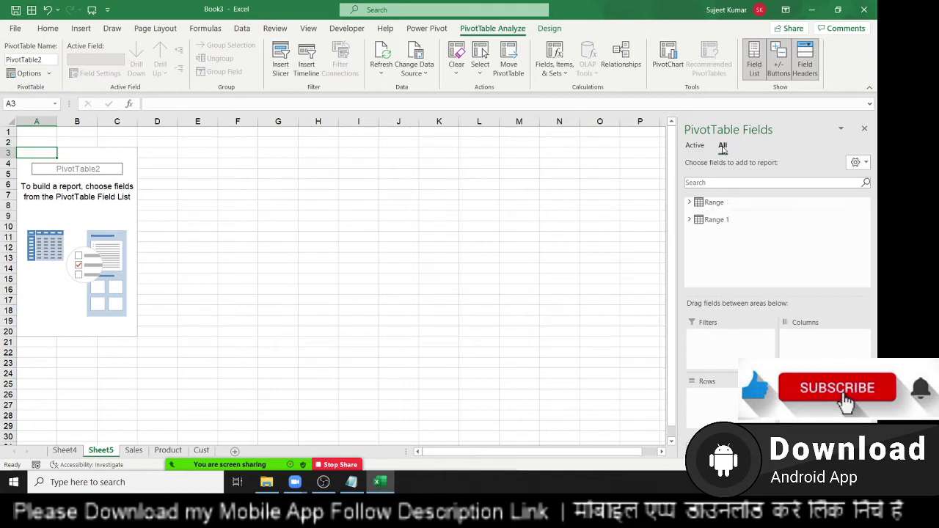
left_click(688, 202)
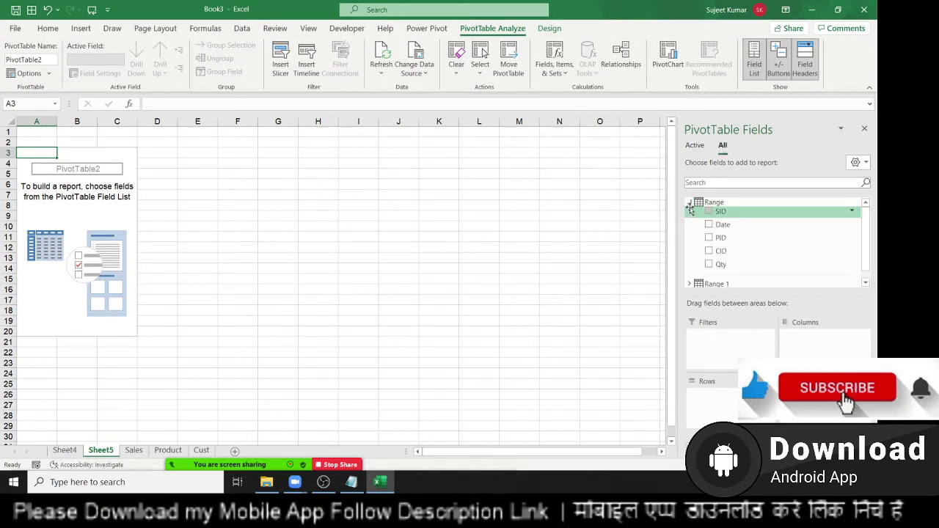
left_click(689, 203)
left_click(689, 219)
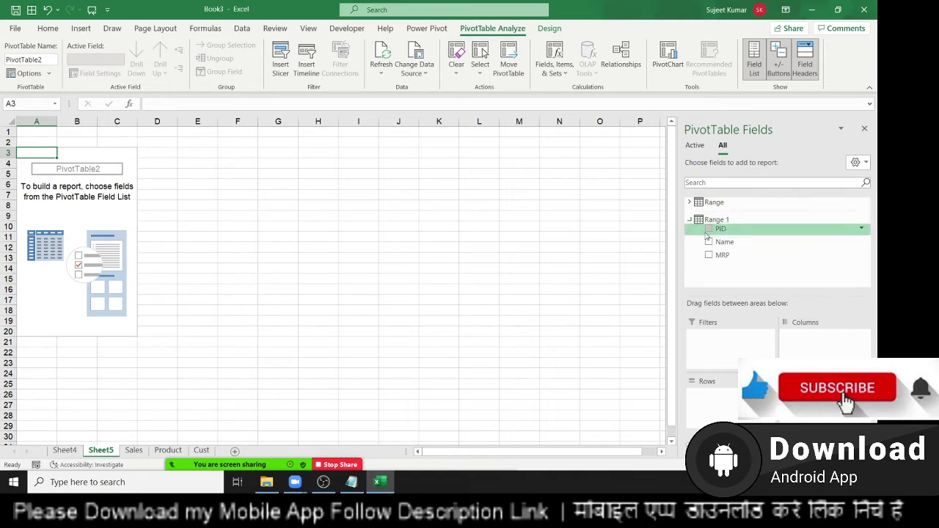
left_click(731, 241)
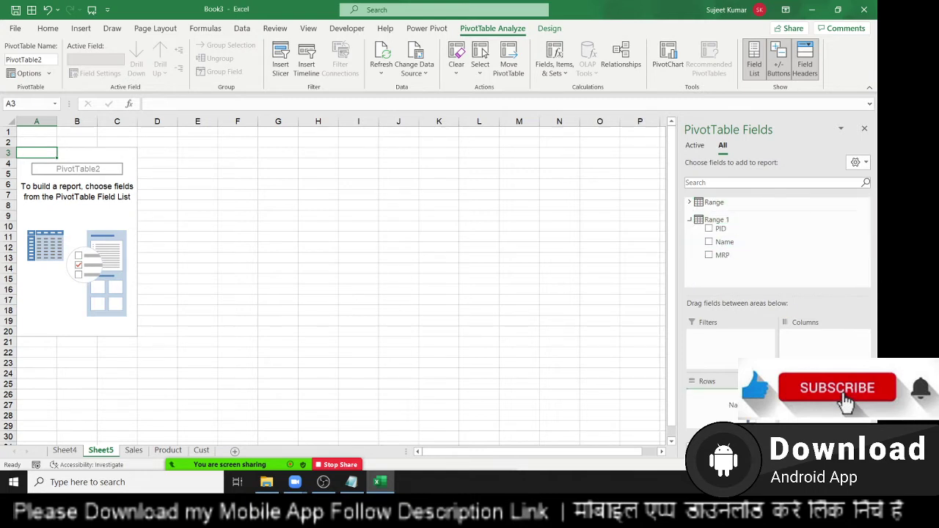
left_click(690, 220)
left_click(689, 202)
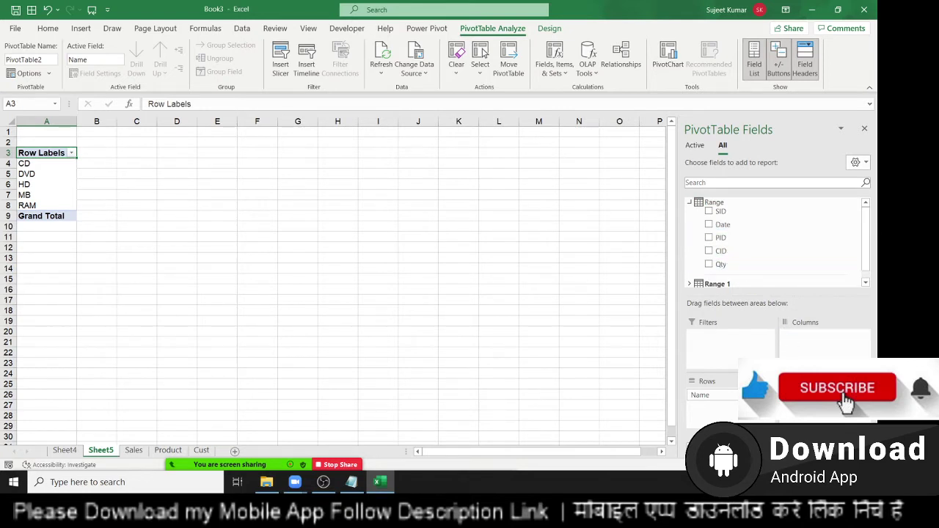
left_click(709, 264)
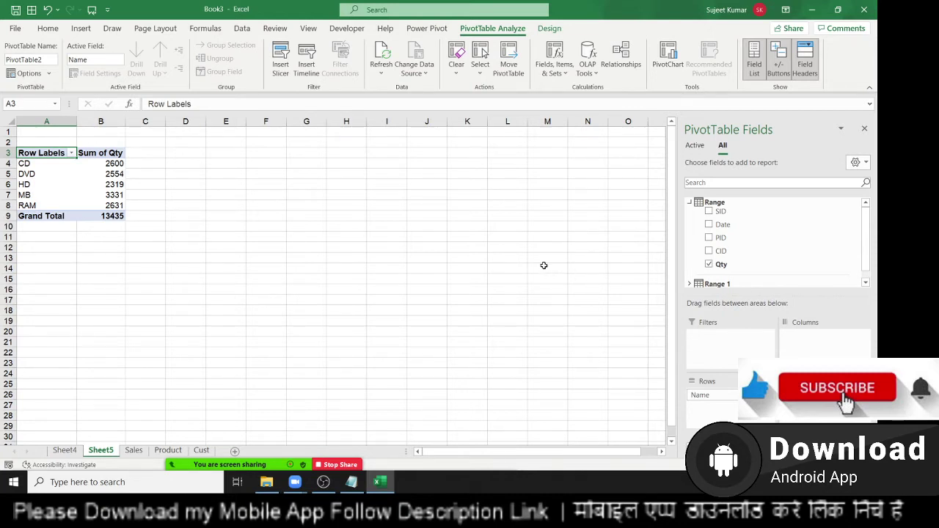
mouse_move(229, 434)
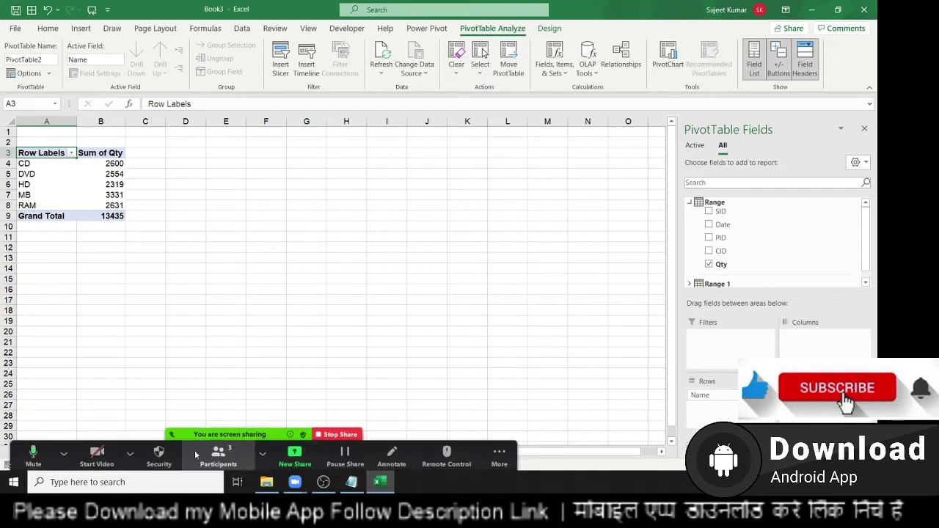
left_click(173, 435)
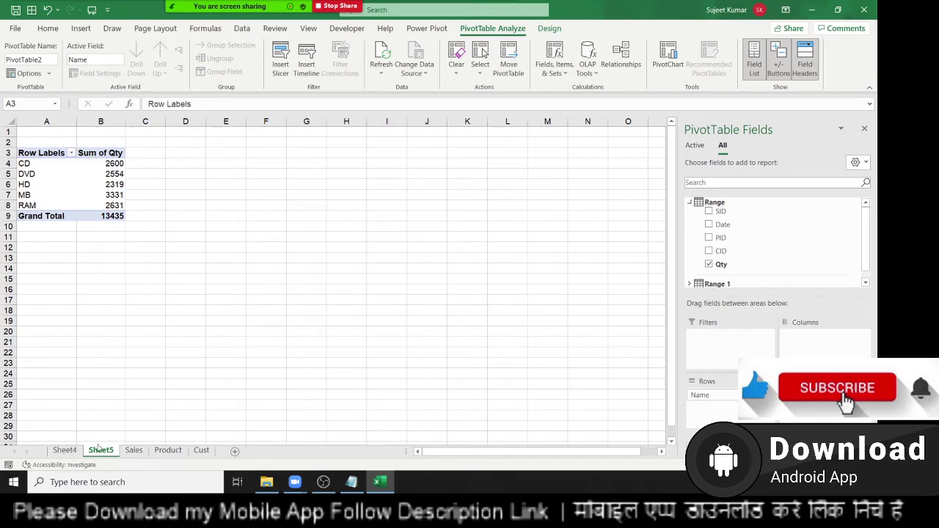
Delete Sheet5 with its PivotTable2
left_click(136, 451)
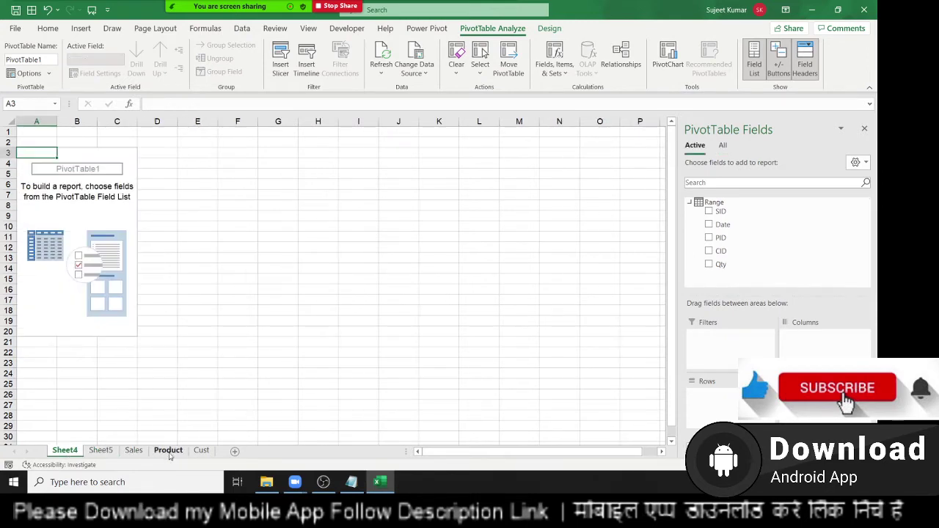
left_click(169, 452)
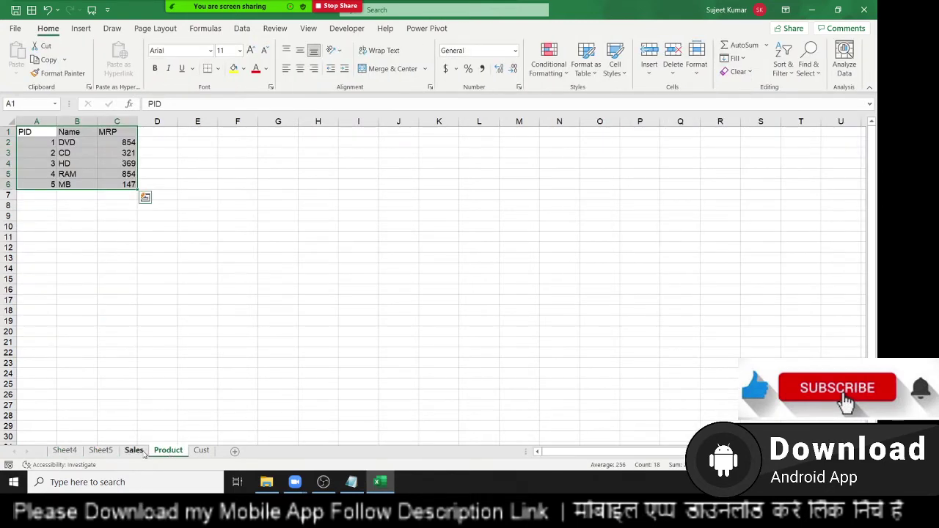
left_click(134, 451)
left_click(106, 452)
right_click(106, 452)
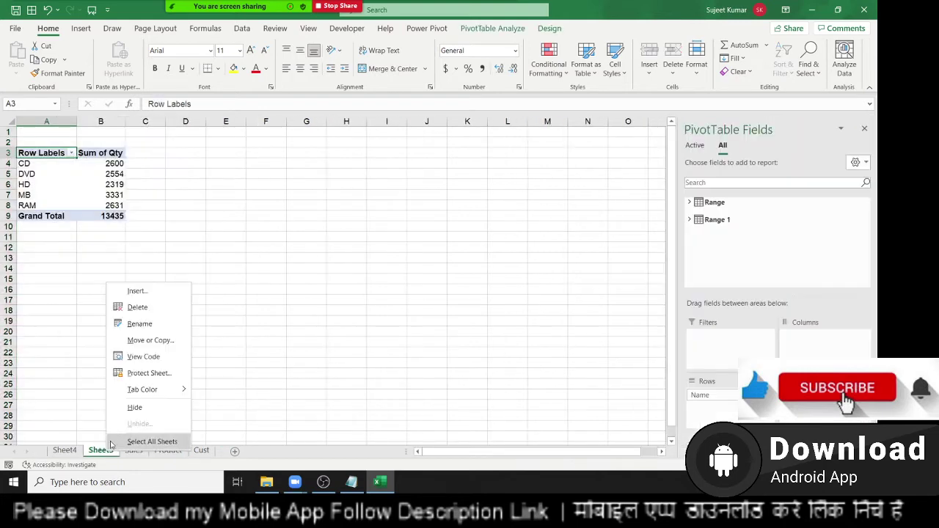
left_click(141, 307)
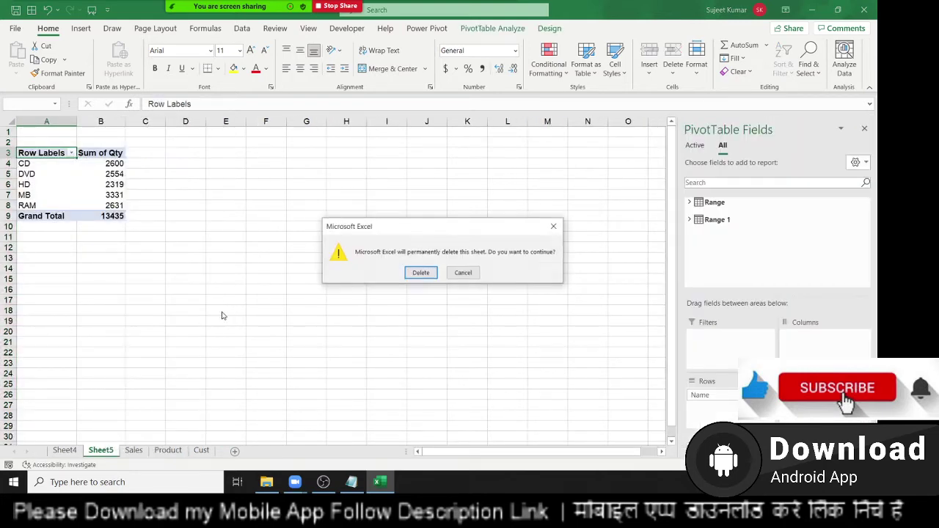
left_click(420, 271)
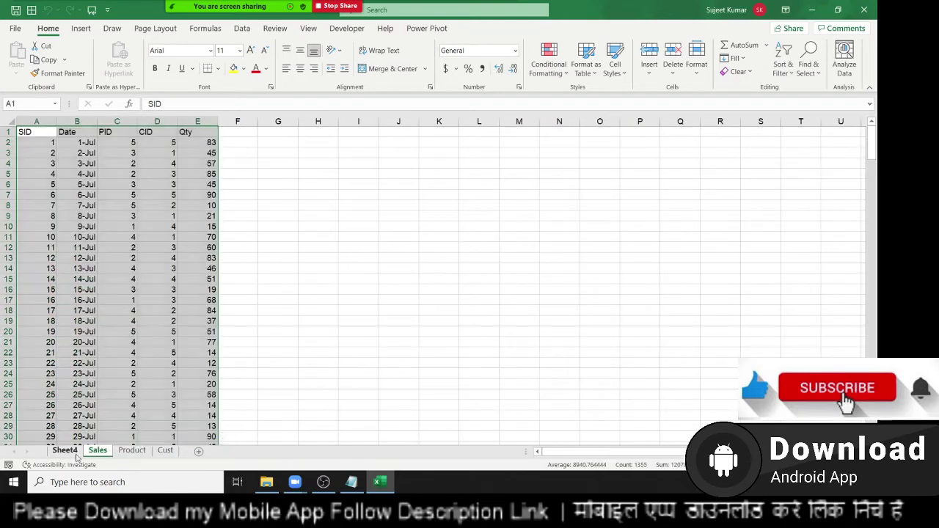
Delete Sheet4 with the empty PivotTable1, leaving Sales active
left_click(74, 452)
right_click(75, 452)
left_click(129, 319)
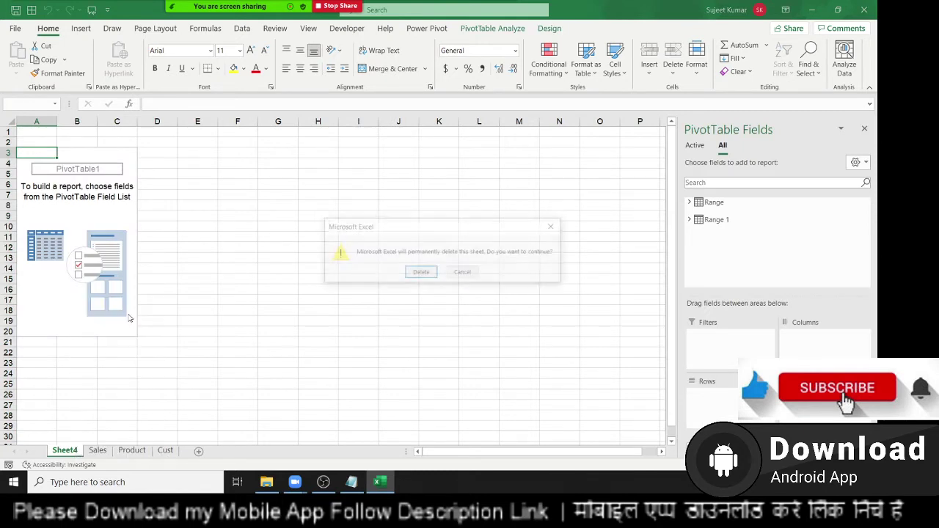
left_click(419, 273)
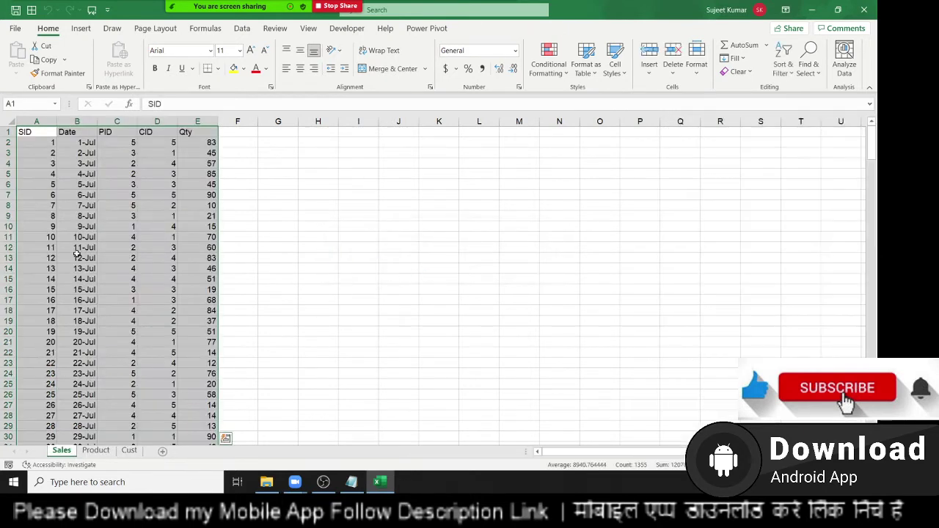
left_click(53, 130)
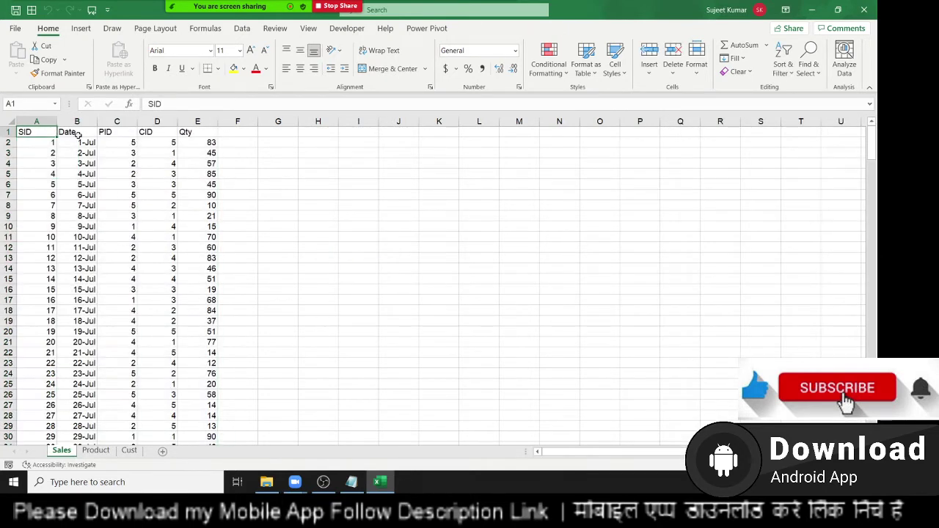
Check in Excel Options that the Power Pivot COM add-in is ticked and accept
left_click(416, 34)
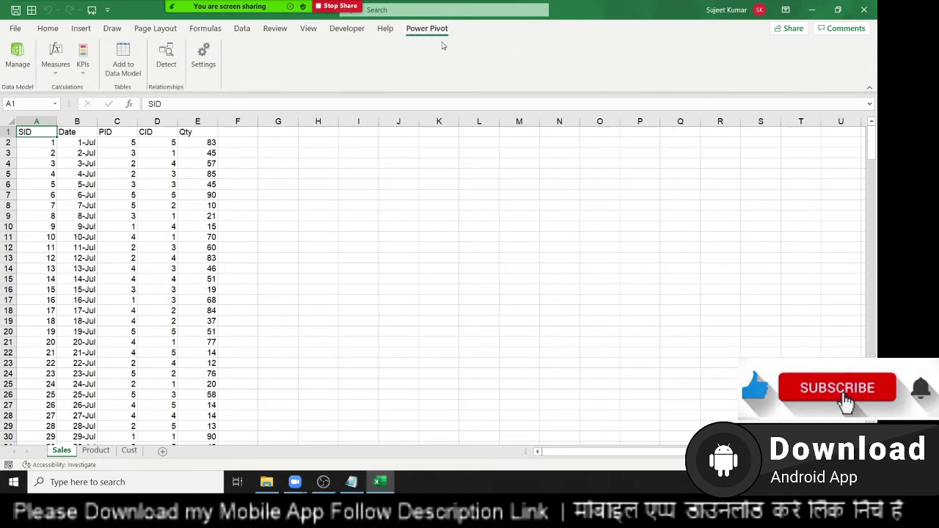
left_click(16, 33)
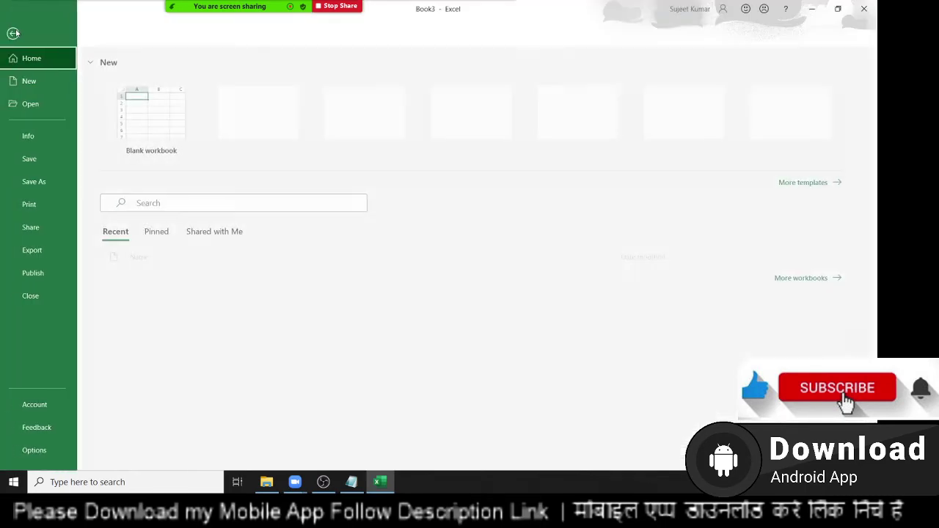
left_click(37, 451)
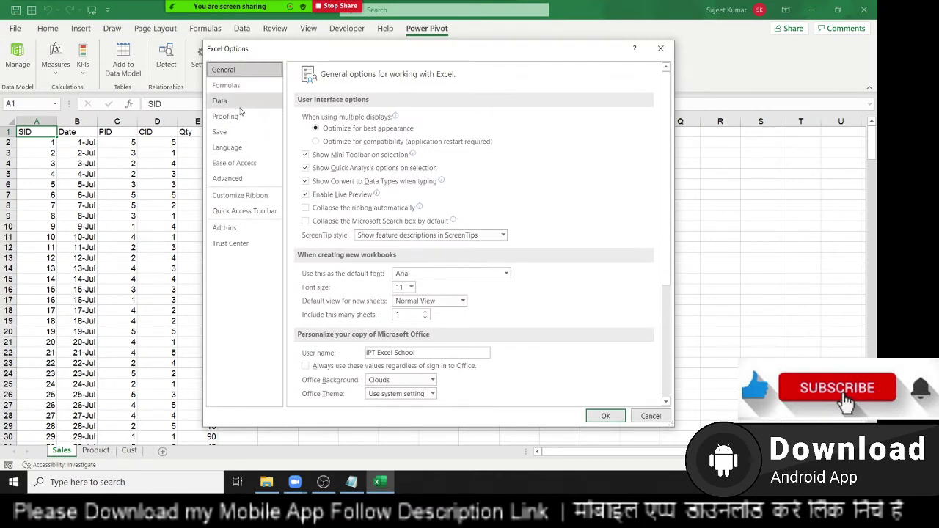
left_click(249, 196)
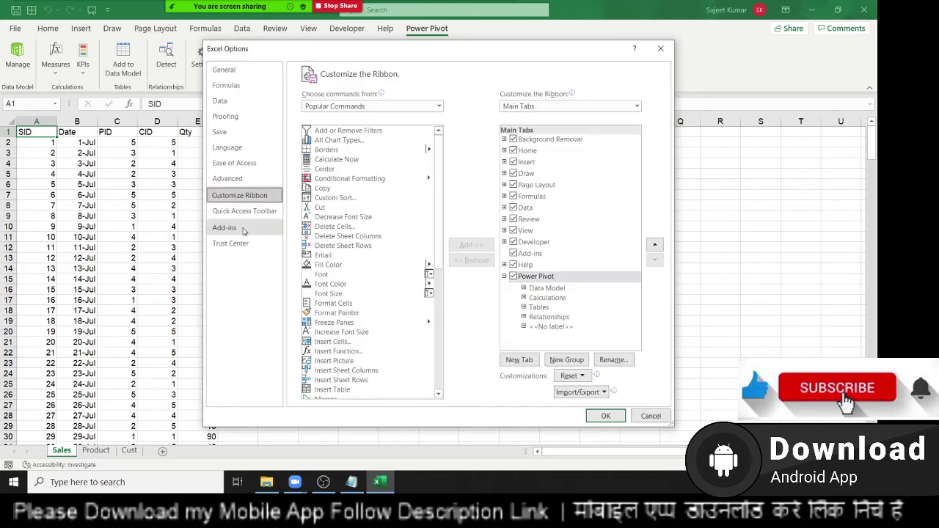
left_click(504, 277)
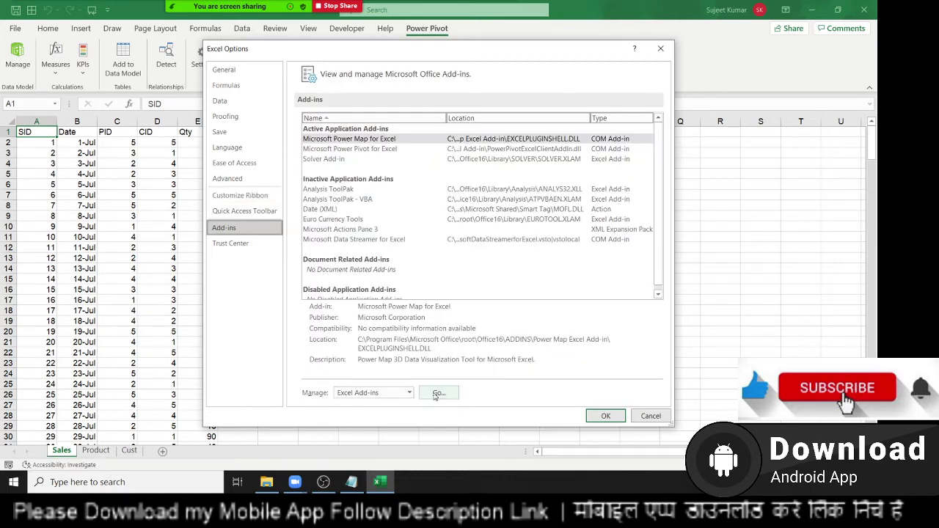
left_click(366, 394)
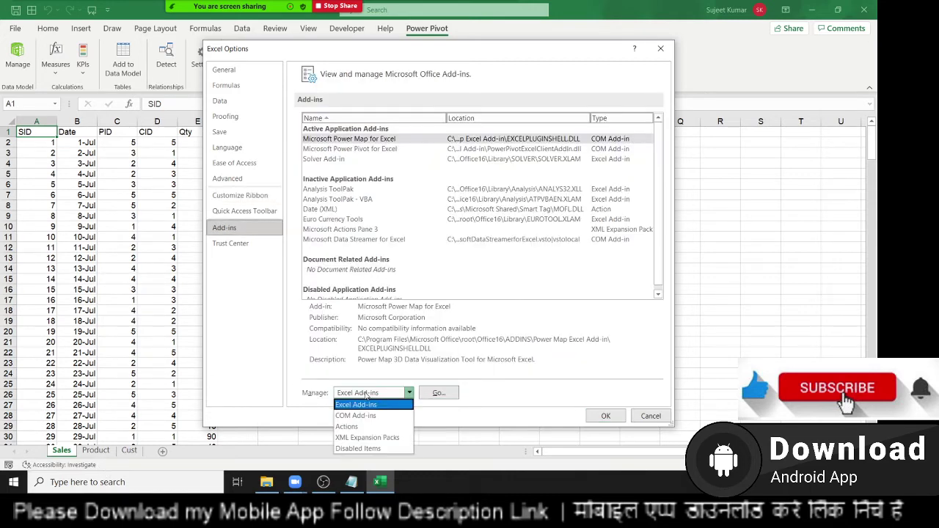
left_click(367, 416)
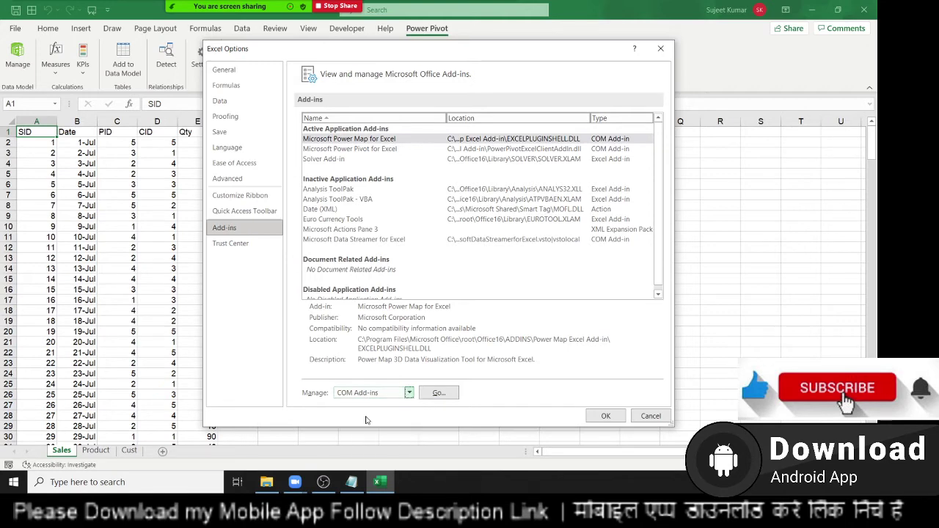
left_click(436, 394)
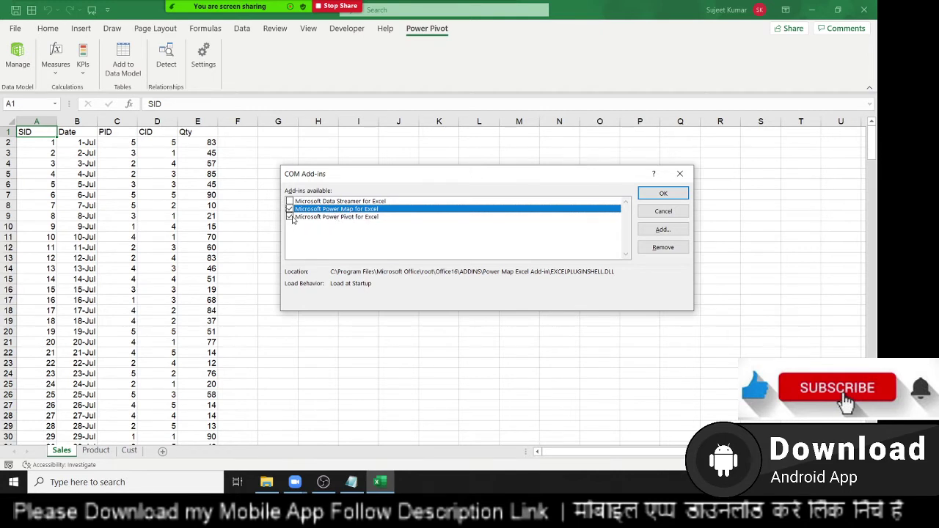
left_click(649, 192)
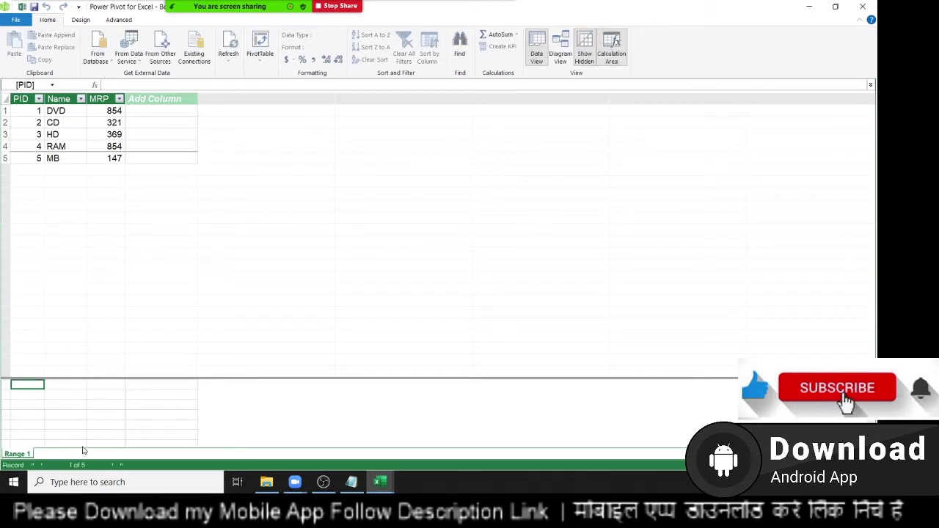
Delete the Range 1 table from Power Pivot and switch back to the Book3 workbook
right_click(8, 455)
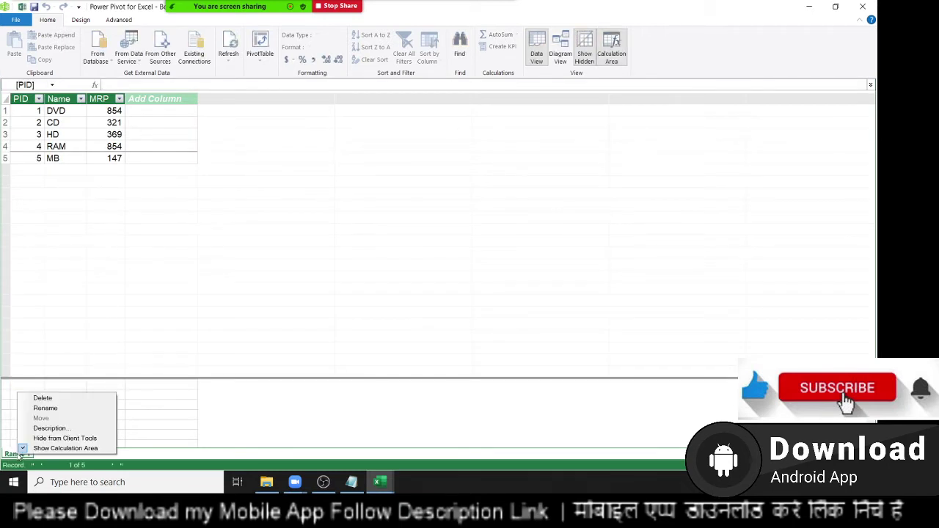
left_click(33, 396)
left_click(419, 253)
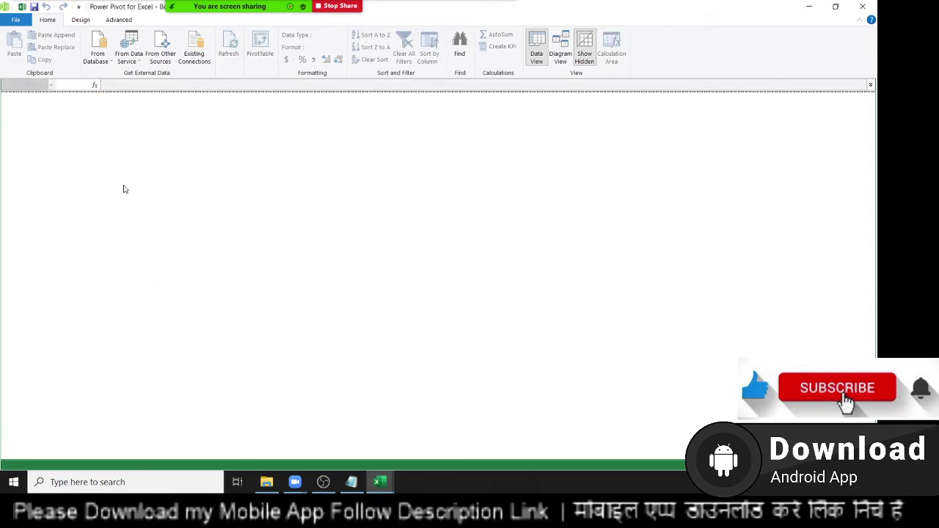
left_click(380, 482)
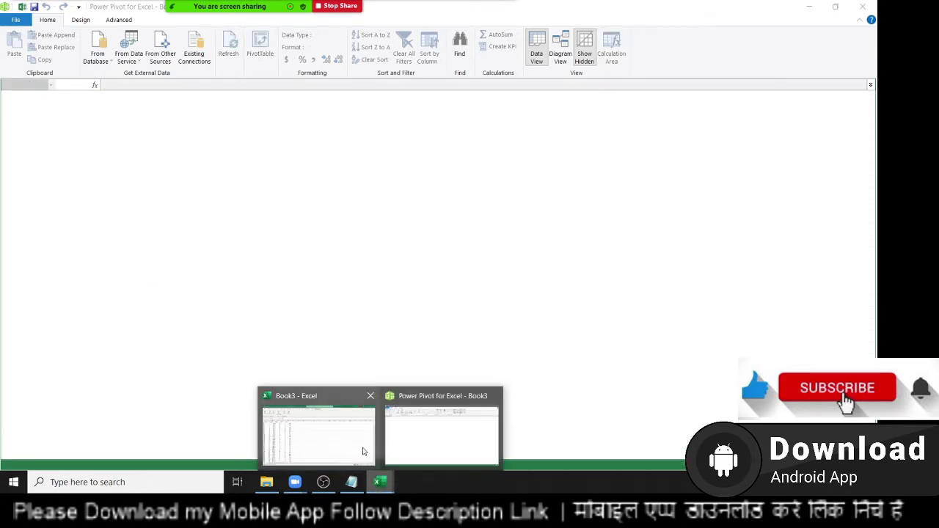
left_click(363, 451)
Select the full Sales data range and add it to the data model as a table with headers
key("ctrl+shift+Right")
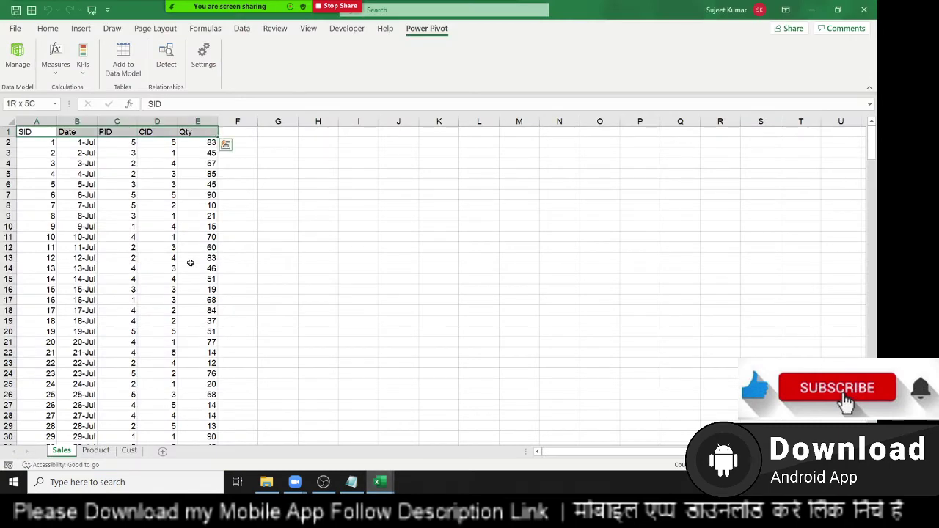
key("ctrl+shift+Down")
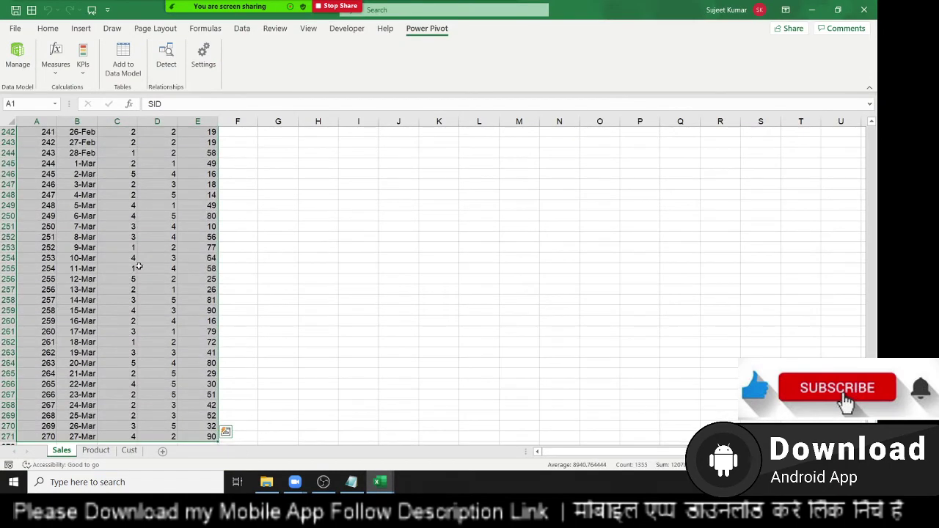
left_click(123, 67)
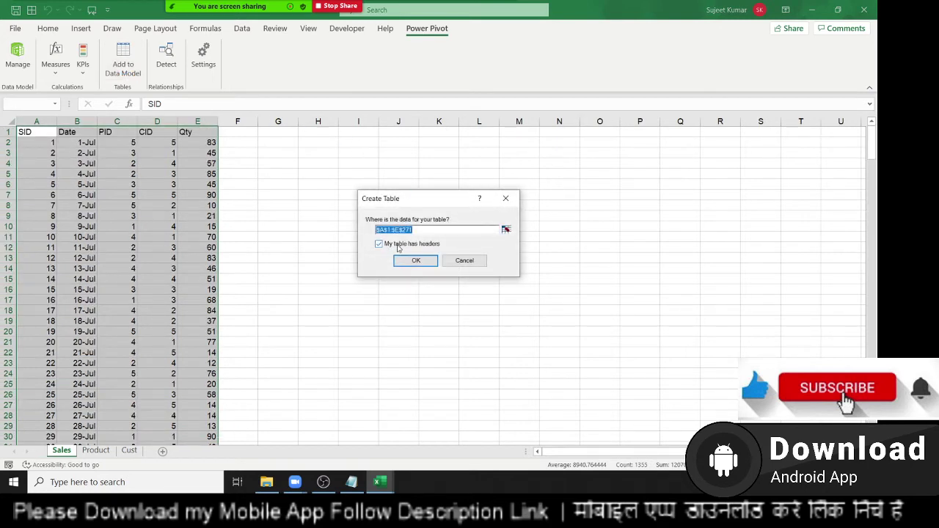
left_click(408, 260)
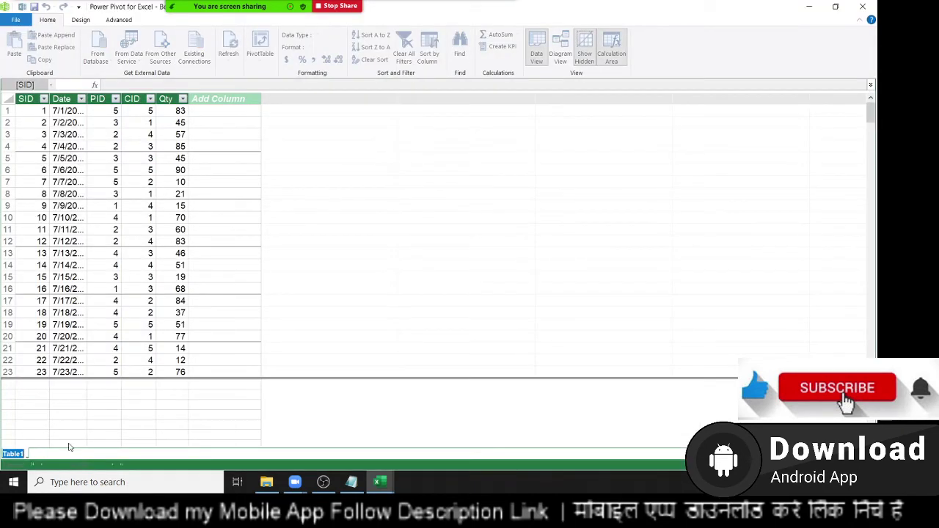
Rename the new Power Pivot table to Sales
type("SA")
key("BackSpace")
type("a")
type("les")
key("Return")
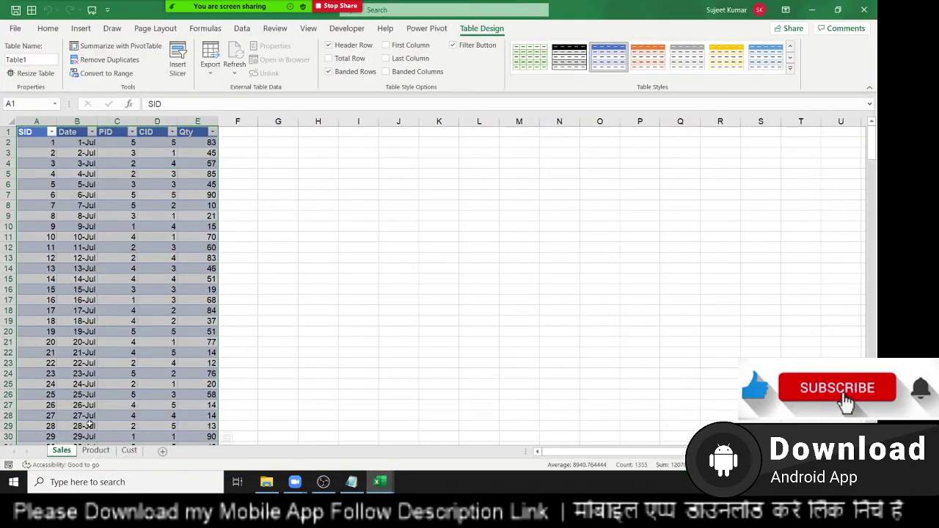
left_click(300, 340)
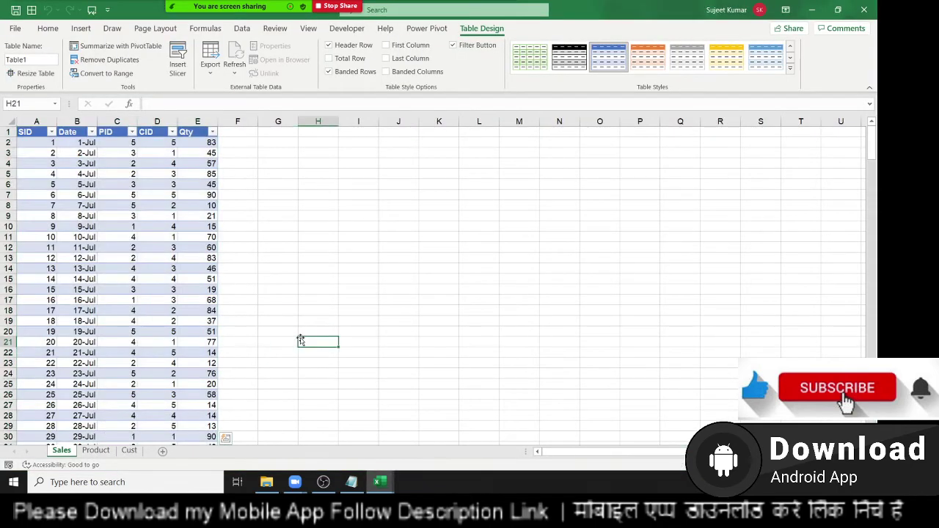
Add the Product sheet's data to the data model as a table
left_click(89, 453)
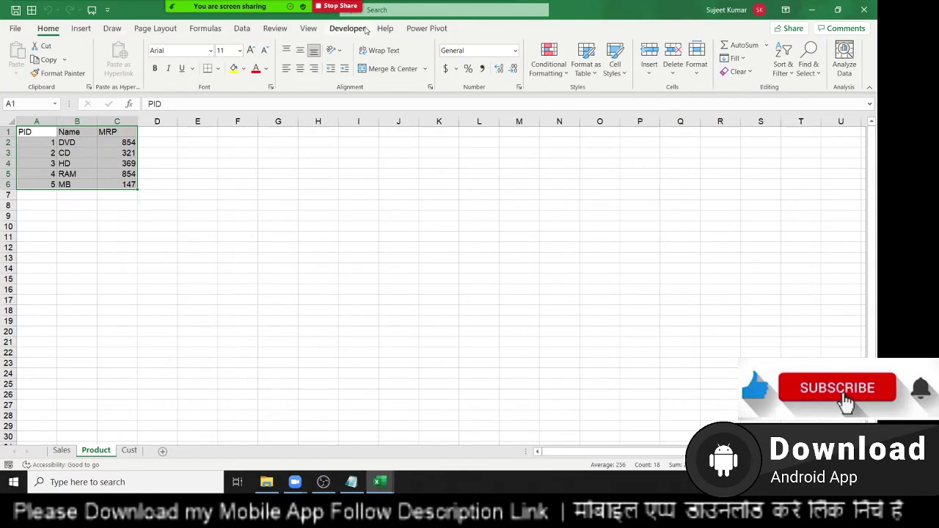
left_click(418, 28)
left_click(122, 59)
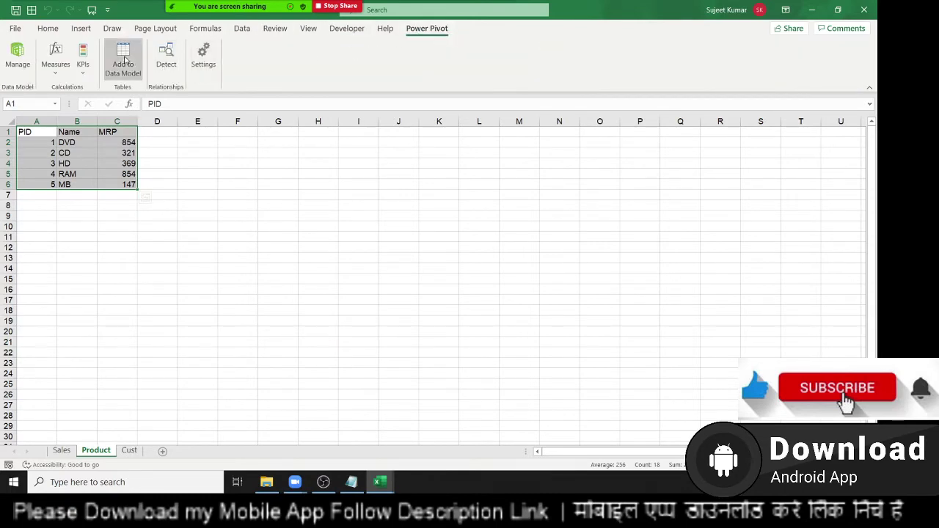
left_click(415, 261)
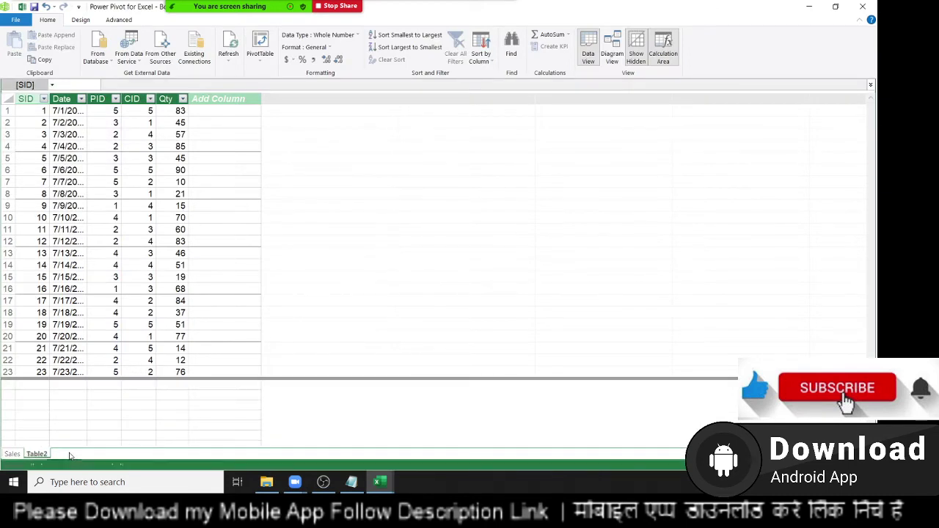
Rename the Table2 table to PR and return to the Excel workbook
double_click(36, 454)
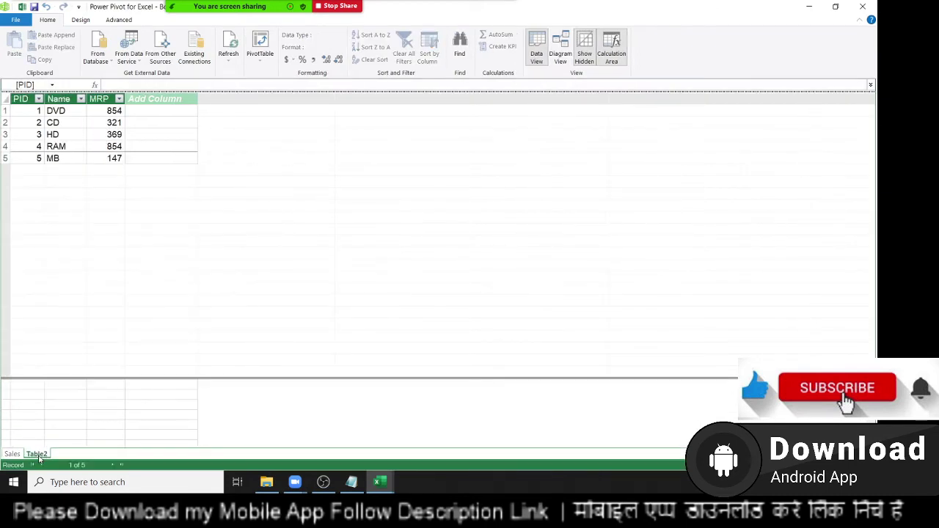
type("PR")
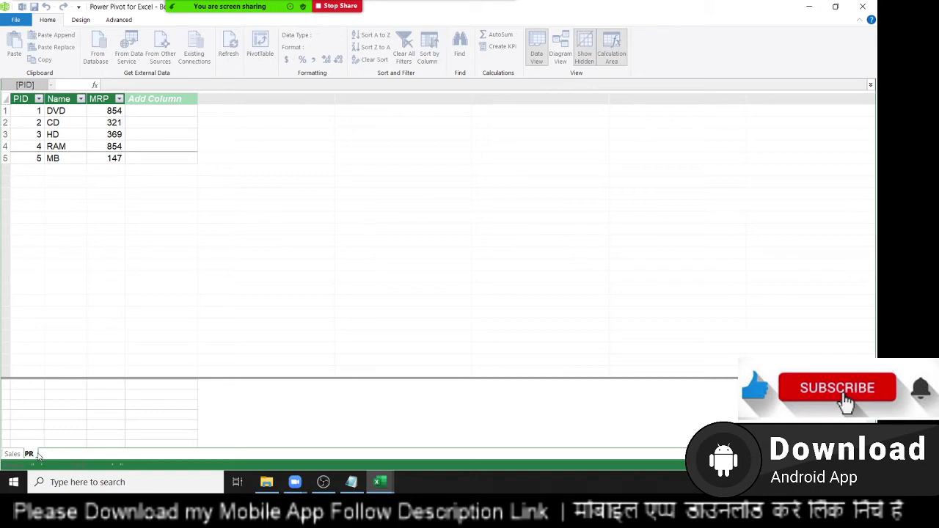
key("Return")
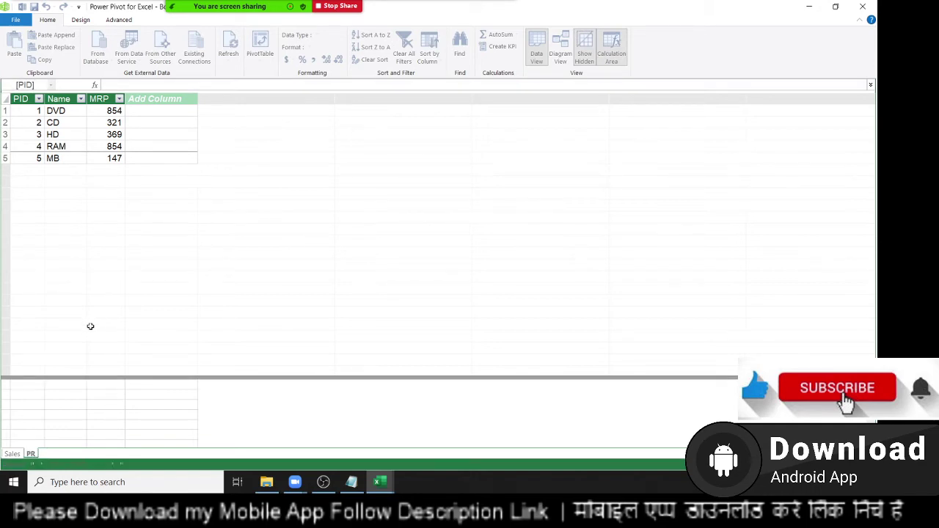
key("alt+Tab")
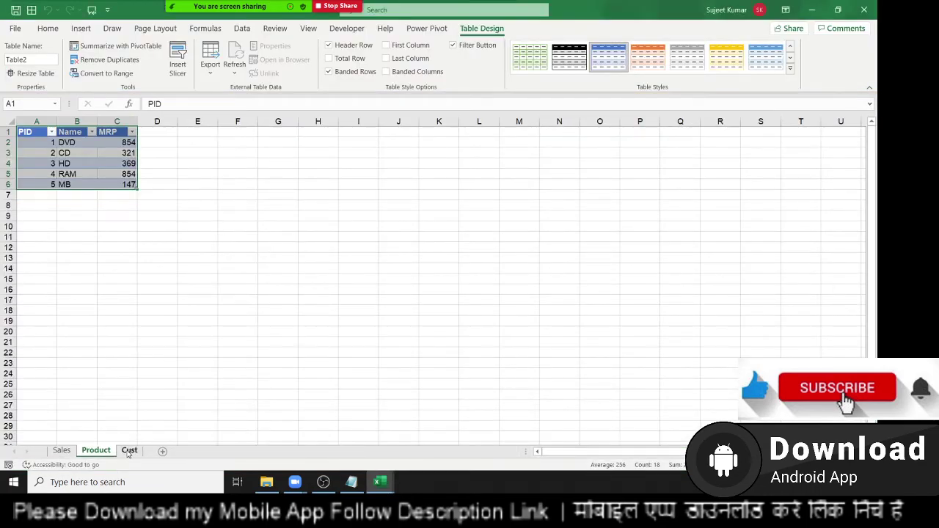
Select the customer range A1:C6 on the Cust sheet and add it to the data model
left_click(220, 288)
left_click(129, 450)
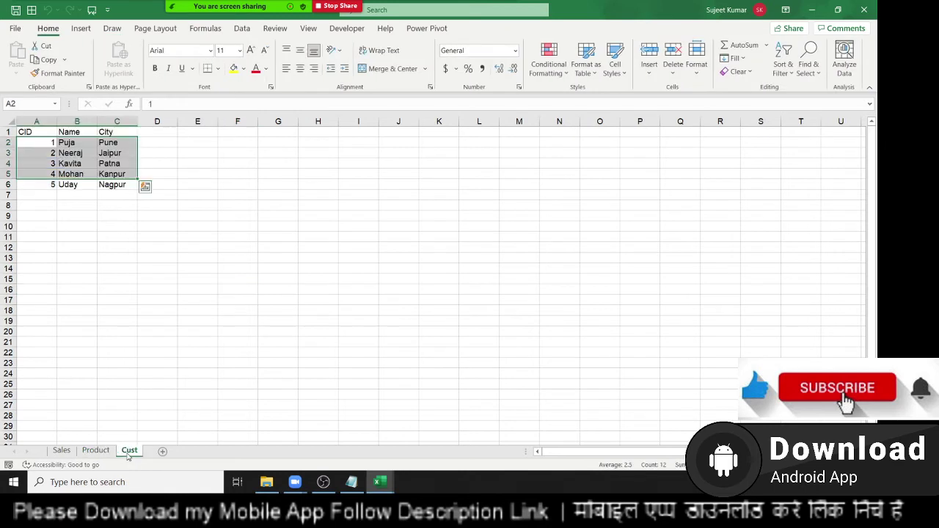
left_click_drag(25, 132, 110, 186)
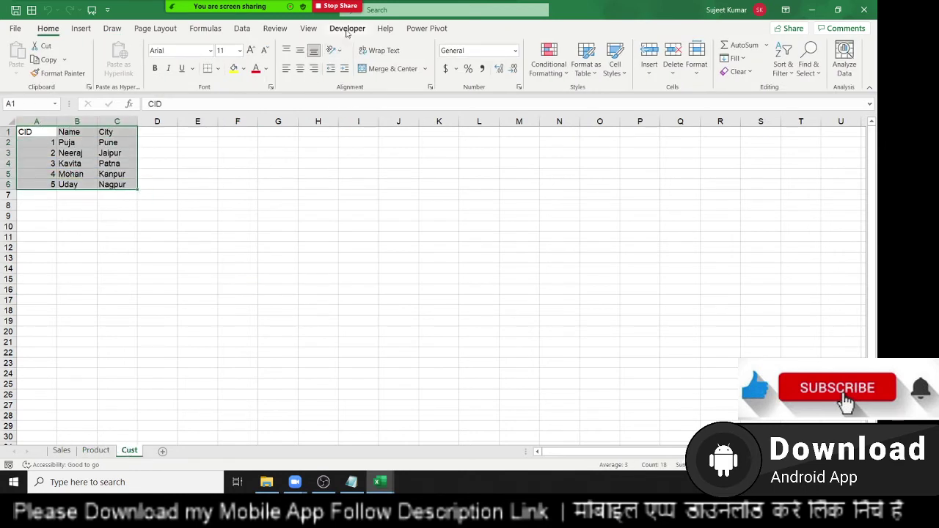
left_click(427, 28)
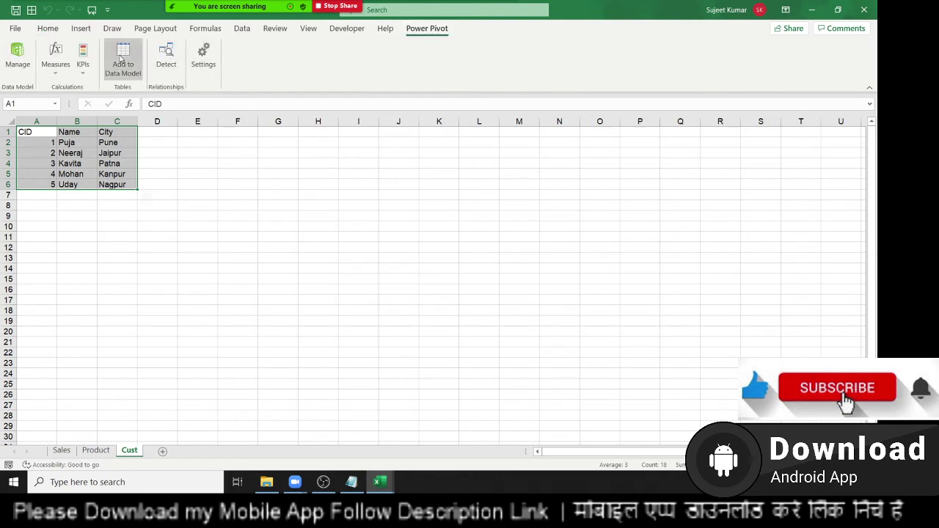
left_click(121, 59)
left_click(418, 258)
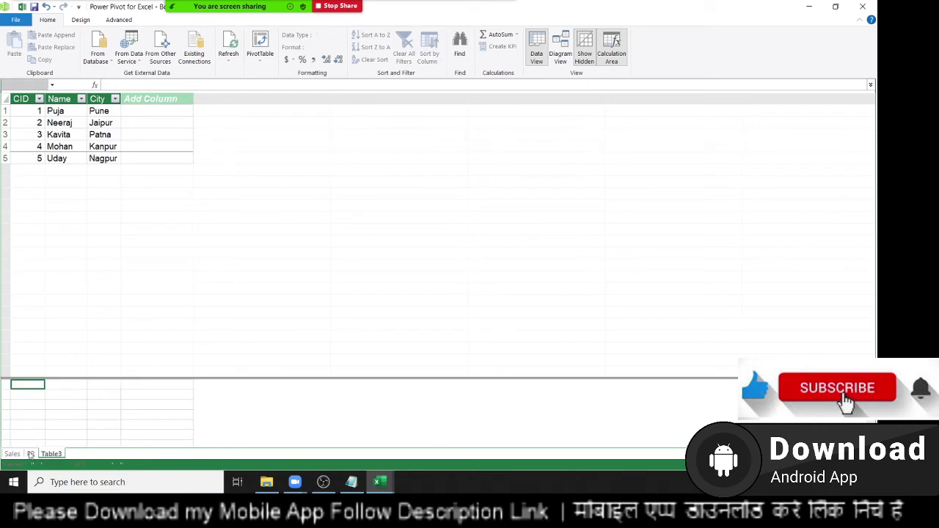
Rename the Table3 table to Cust
double_click(50, 454)
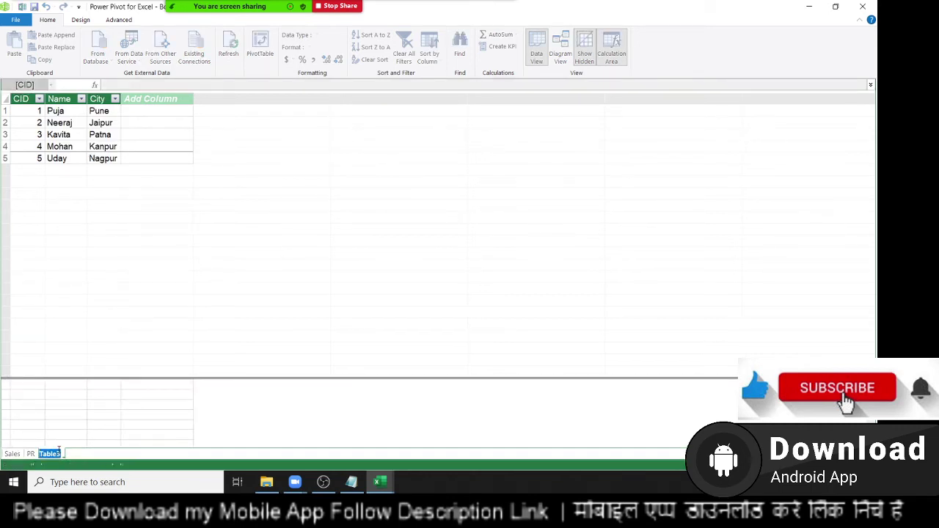
type("Cust")
key("Return")
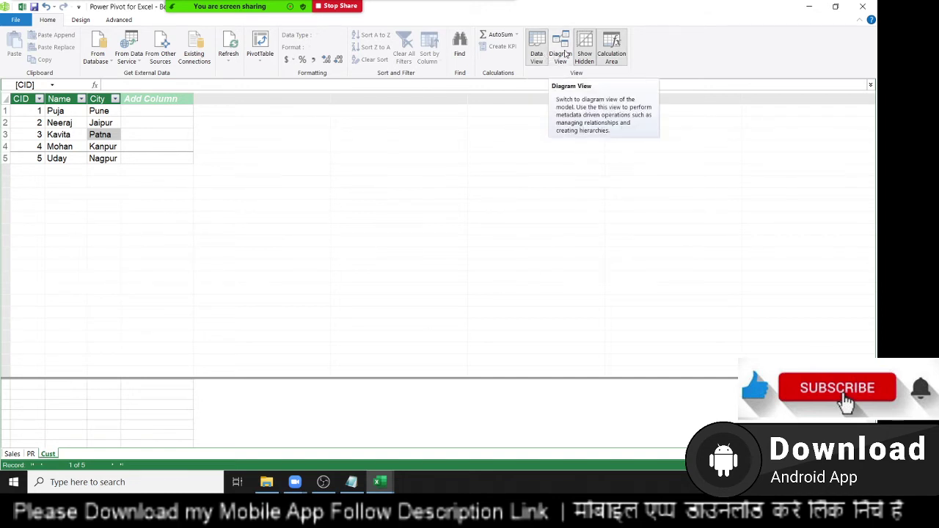
In Diagram View, link Sales.PID to PR.PID and Sales.CID to Cust.CID, then return to Data View
left_click(565, 53)
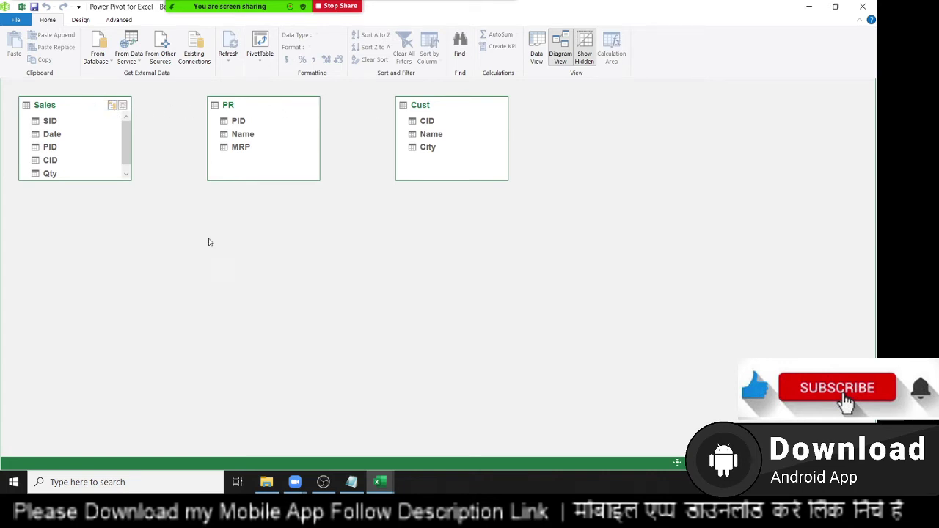
left_click_drag(83, 110, 376, 243)
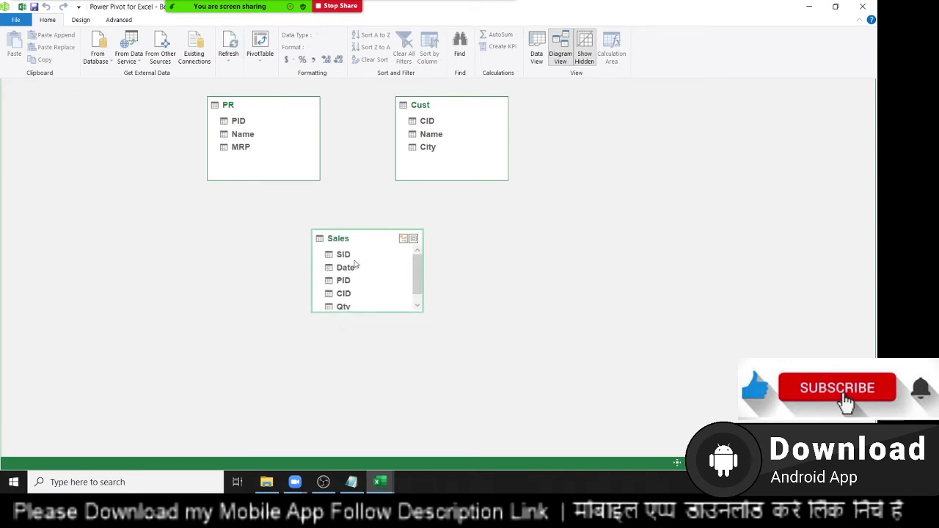
left_click(349, 281)
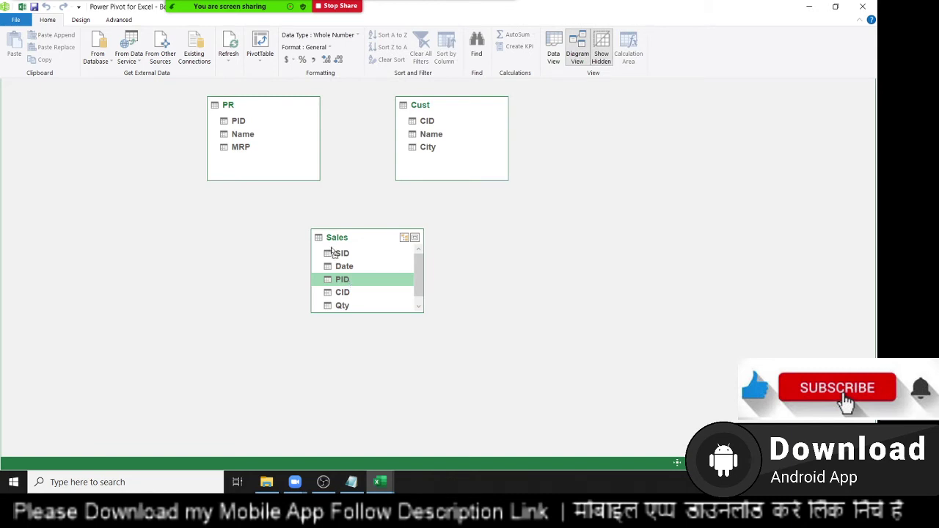
left_click_drag(348, 282, 249, 126)
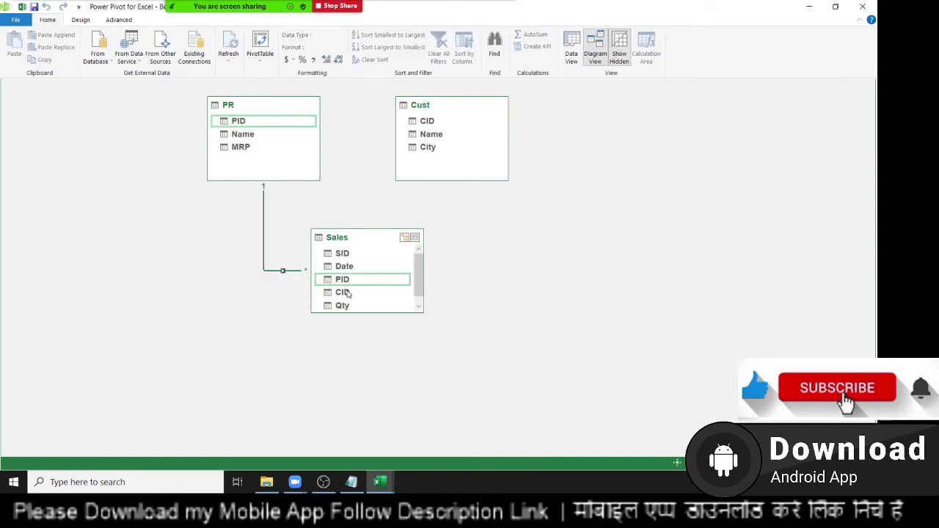
left_click_drag(348, 296, 432, 125)
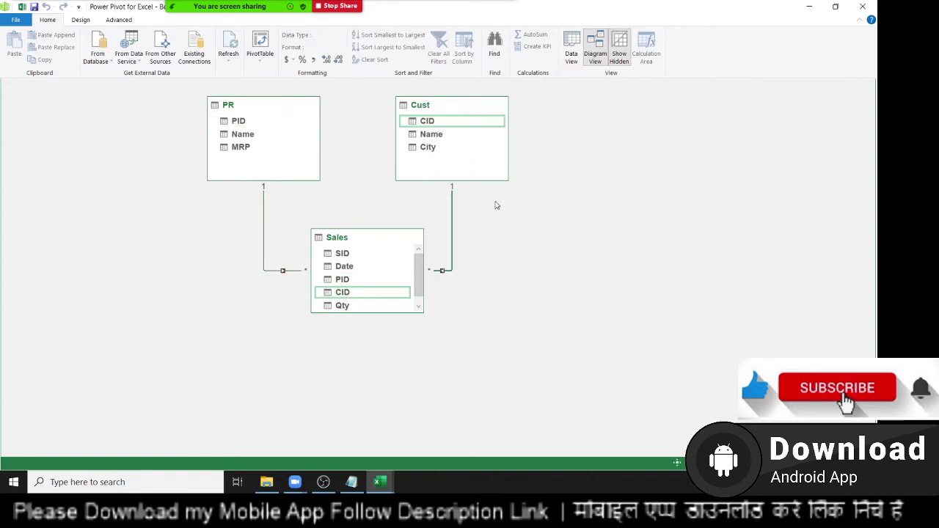
left_click(369, 237)
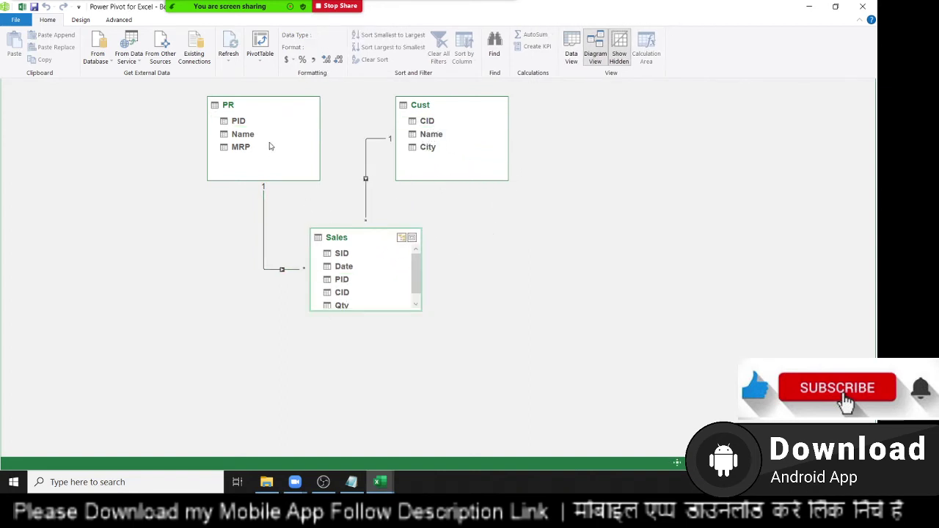
left_click(317, 100)
left_click(446, 110)
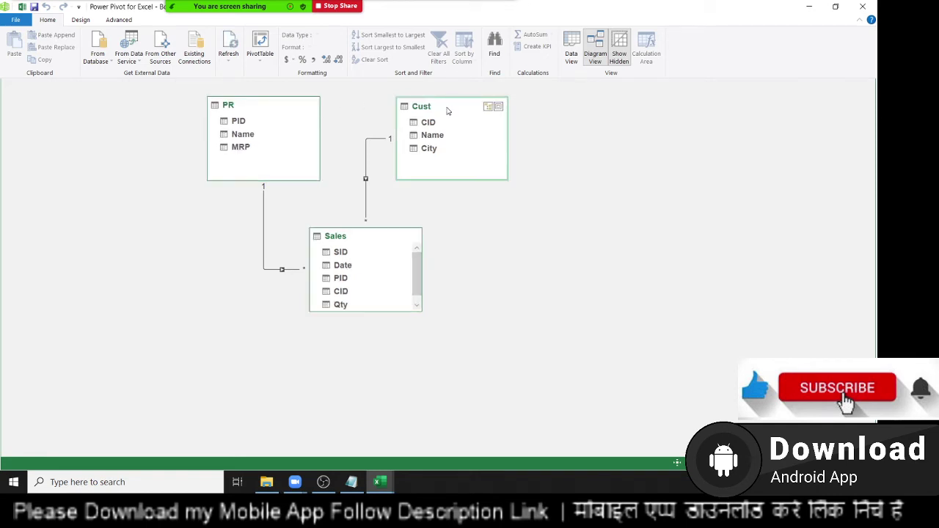
left_click(578, 58)
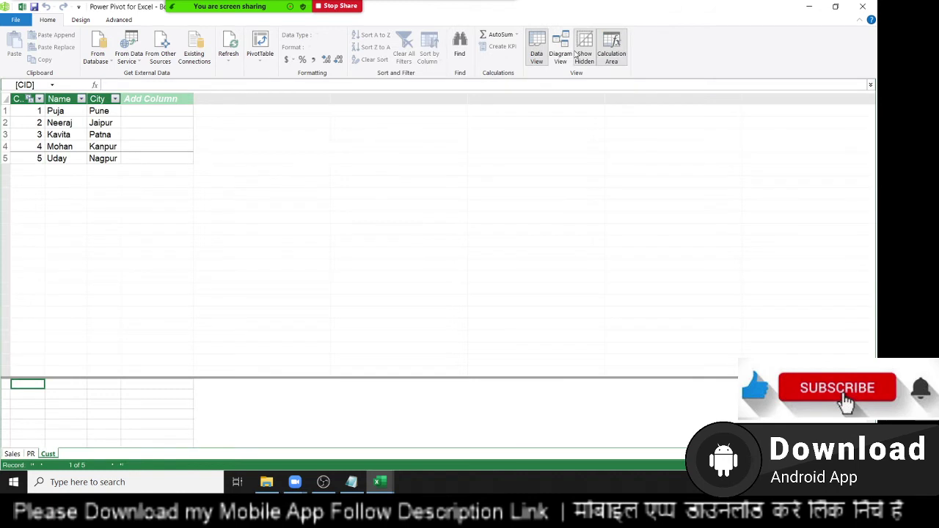
Add a new column named MRP to the Sales table after Qty
left_click(11, 454)
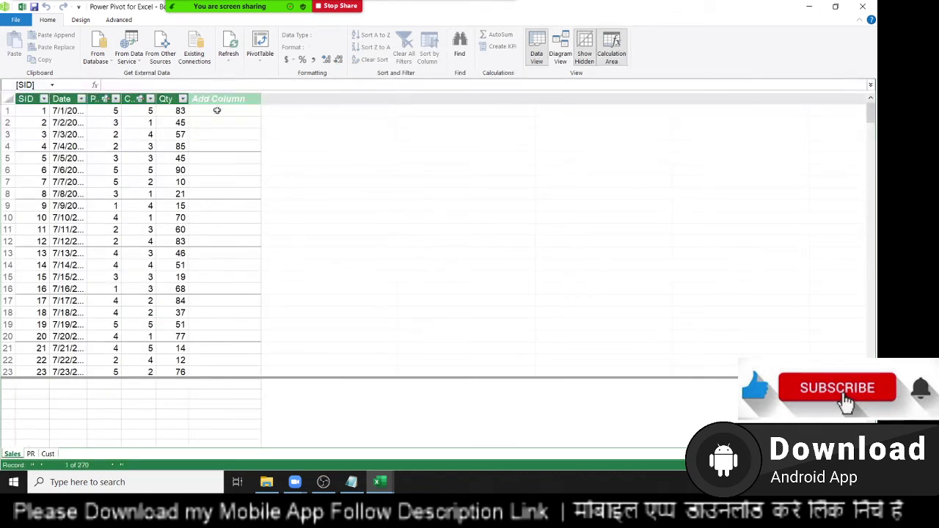
left_click(219, 97)
double_click(219, 98)
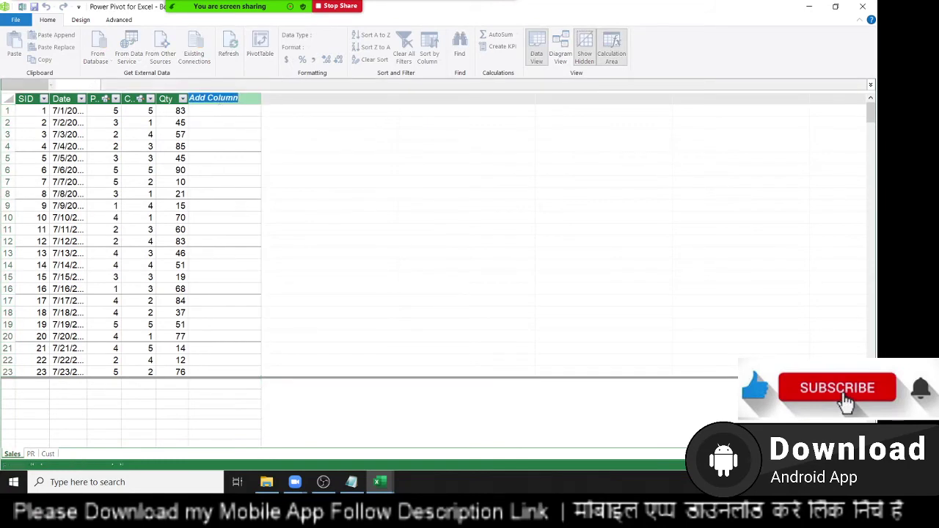
type("MRP")
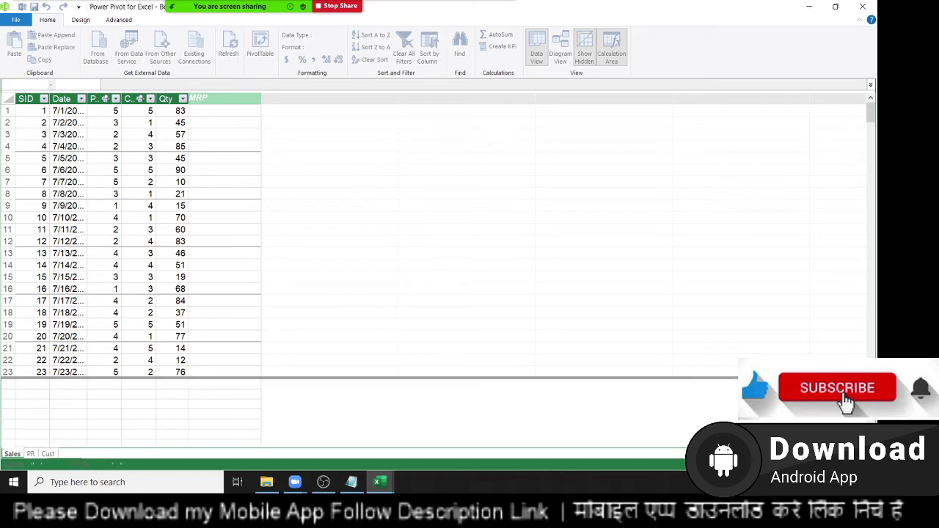
key("Return")
Fill the MRP column with =RELATED(PR[MRP]) and start naming the next column Amt
left_click(202, 101)
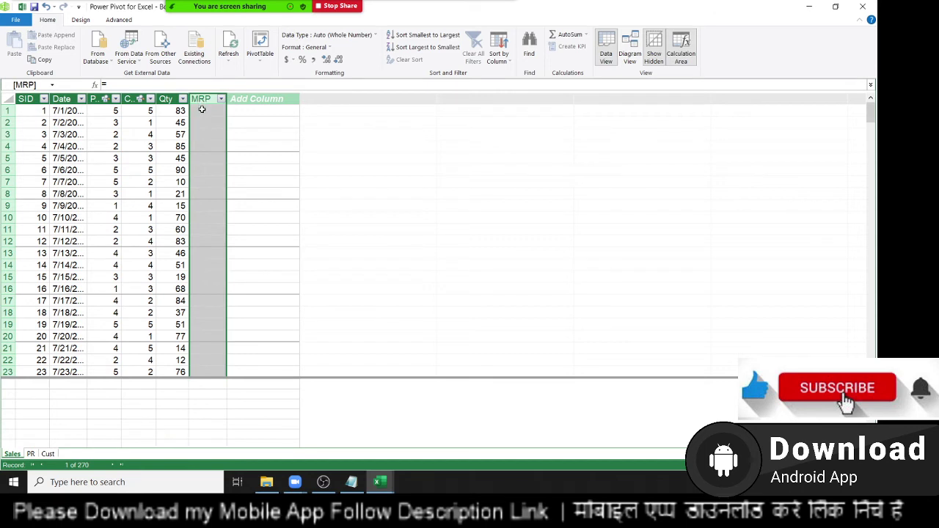
left_click(201, 110)
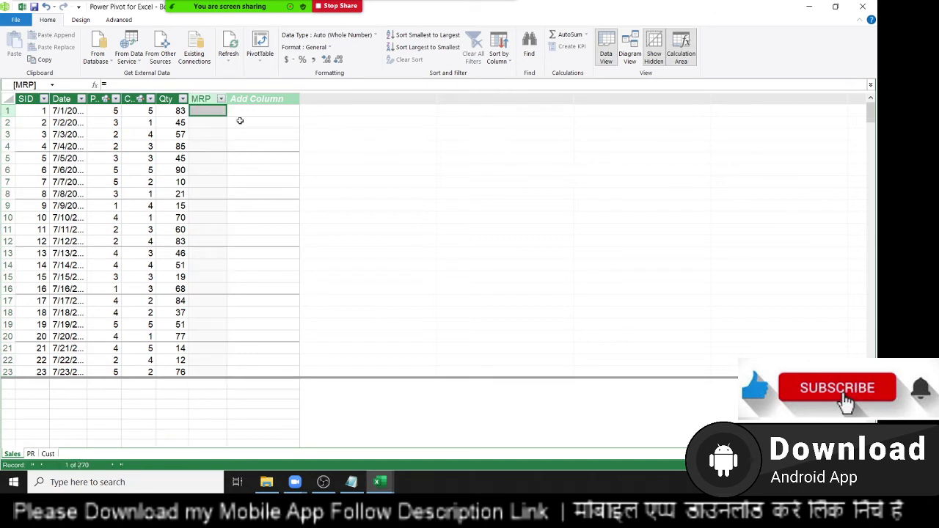
type("re")
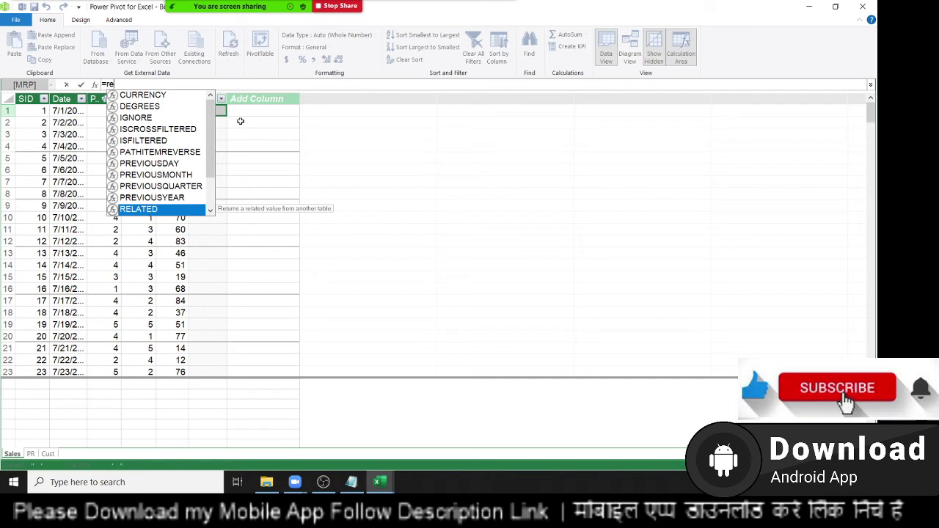
key("Tab")
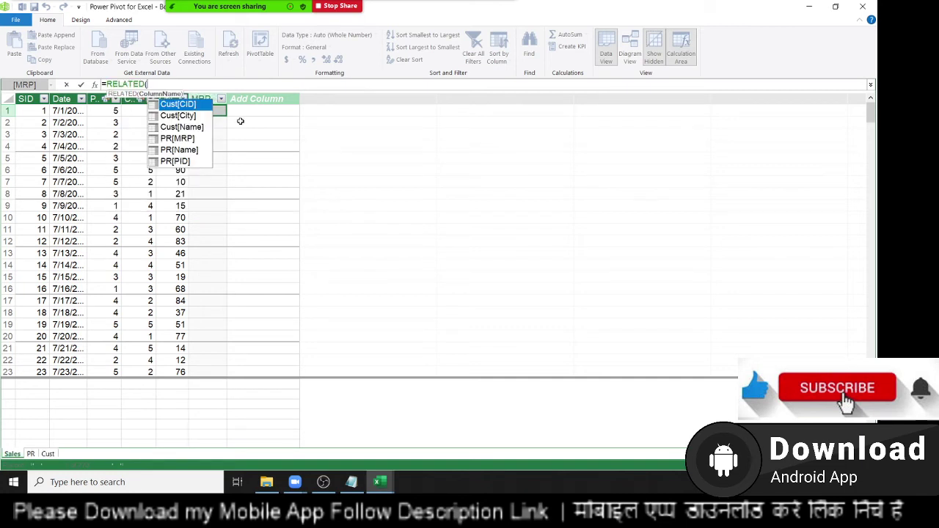
key("Down")
key("Down")
key("Up")
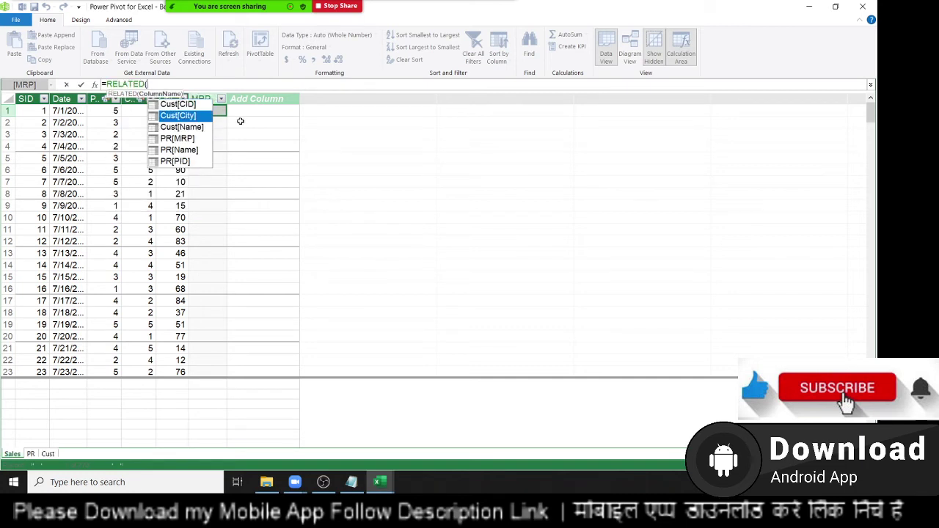
key("Up")
key("Down")
key("Down")
key("Down")
key("Down")
key("Down")
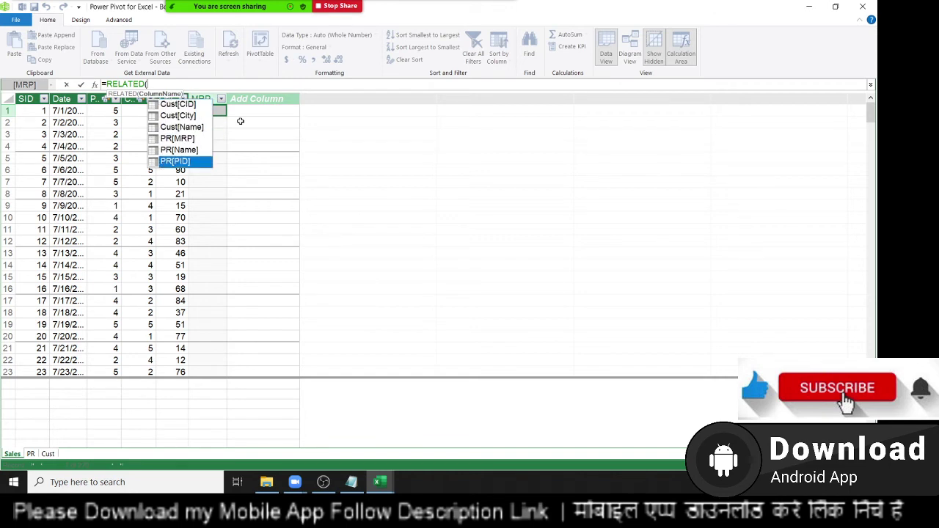
key("Up")
key("Up")
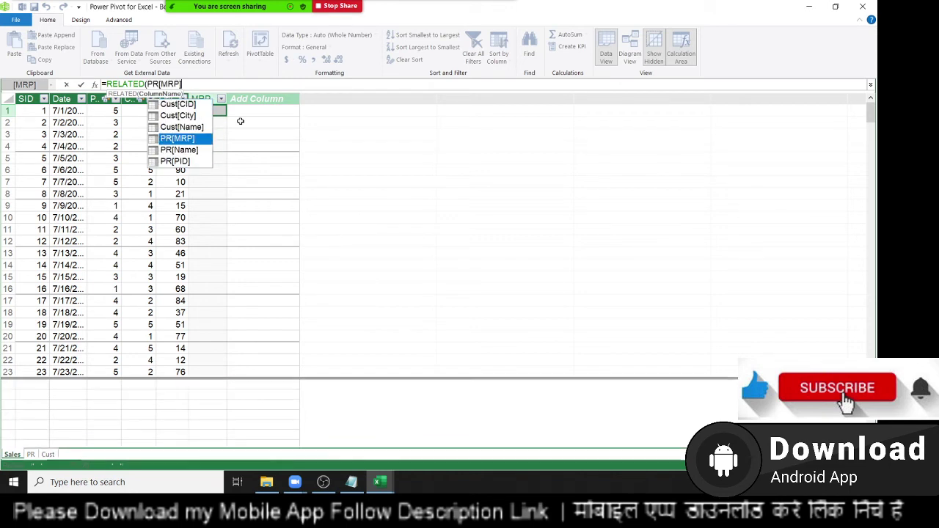
key("Tab")
type(")")
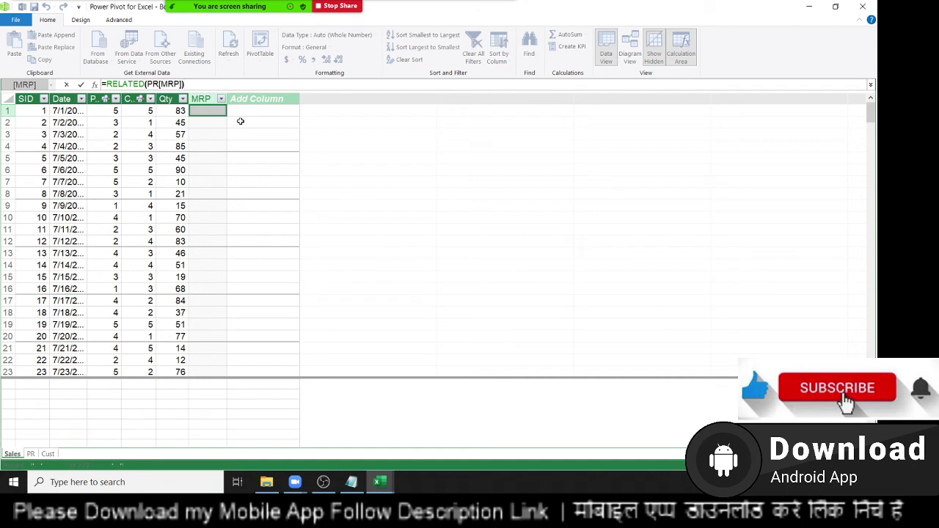
key("Return")
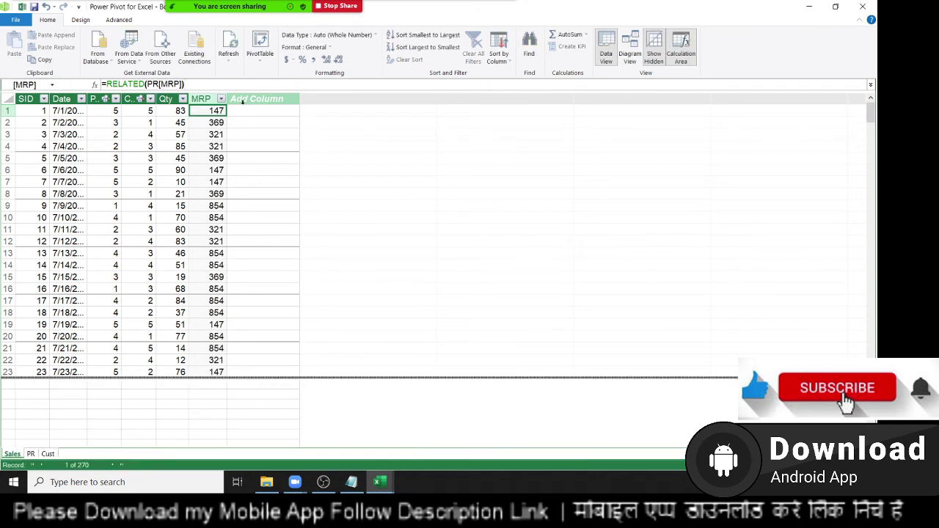
double_click(244, 99)
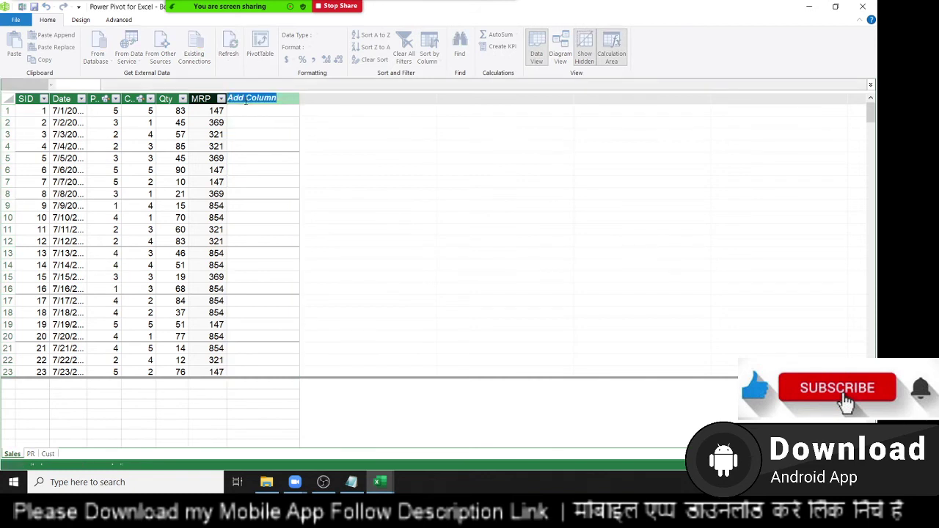
type("Amt")
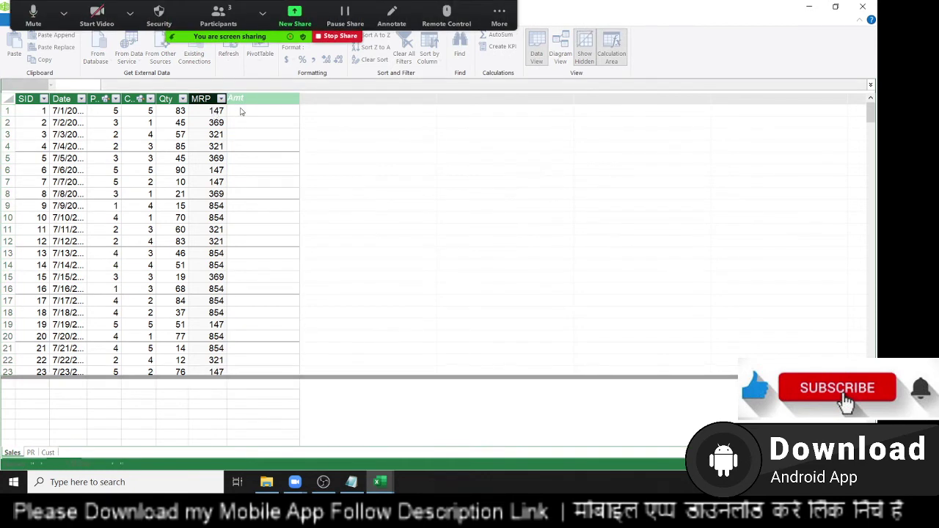
Name the column Amt and fill it with the formula =[Qty]*[MRP]
key("Return")
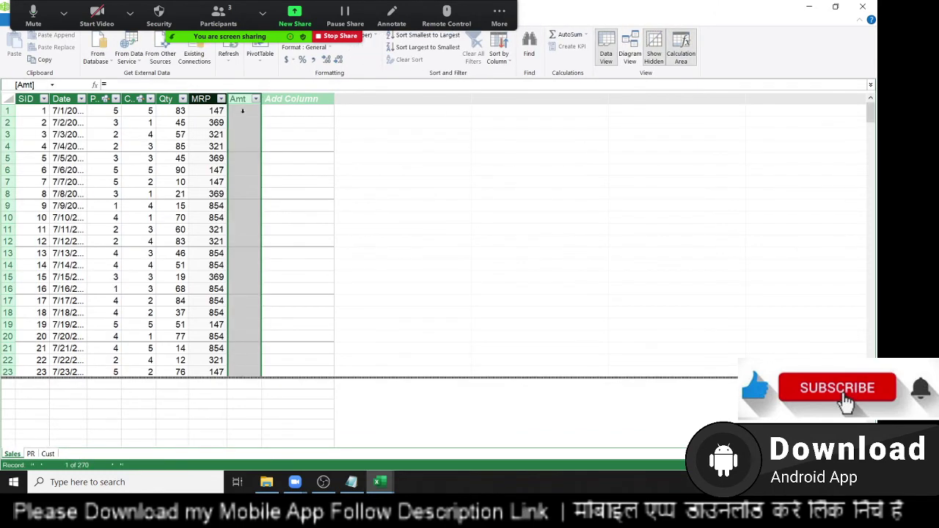
left_click(242, 111)
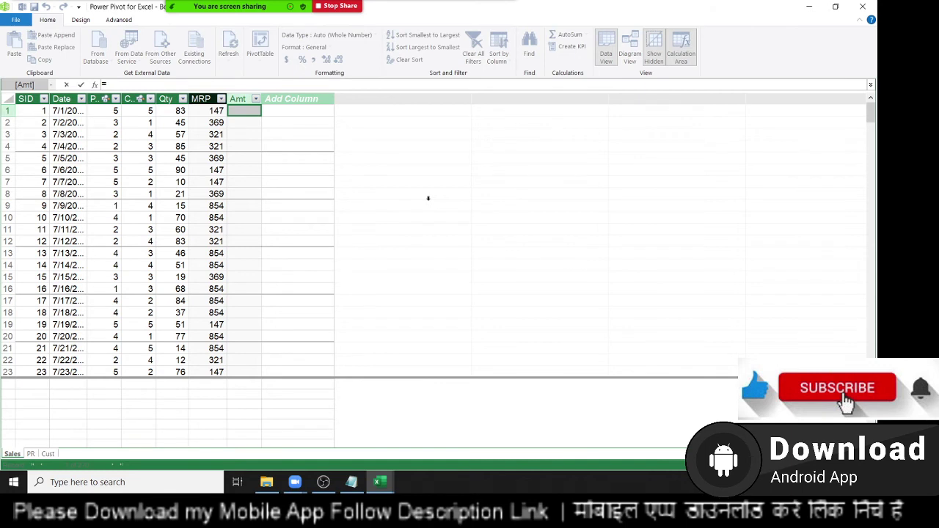
type("qty")
key("Tab")
type("*")
type("mr")
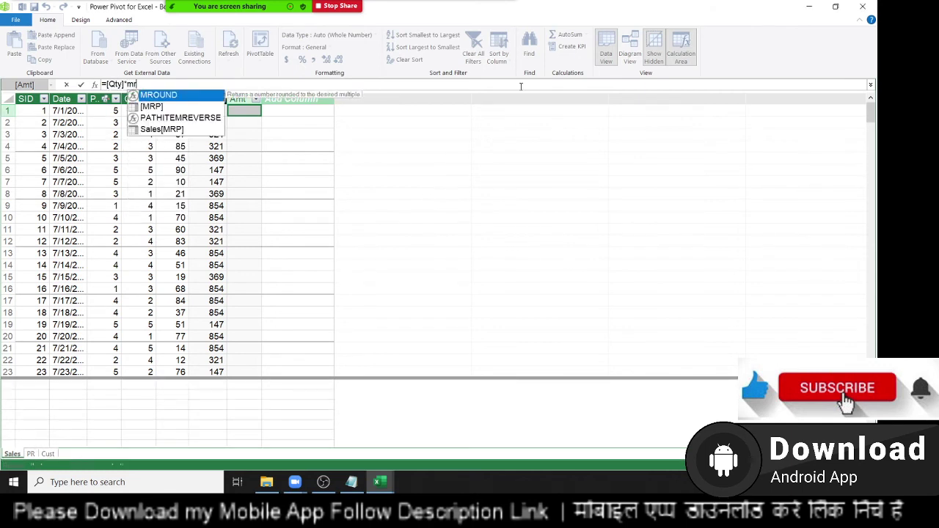
type("p")
key("Tab")
key("Return")
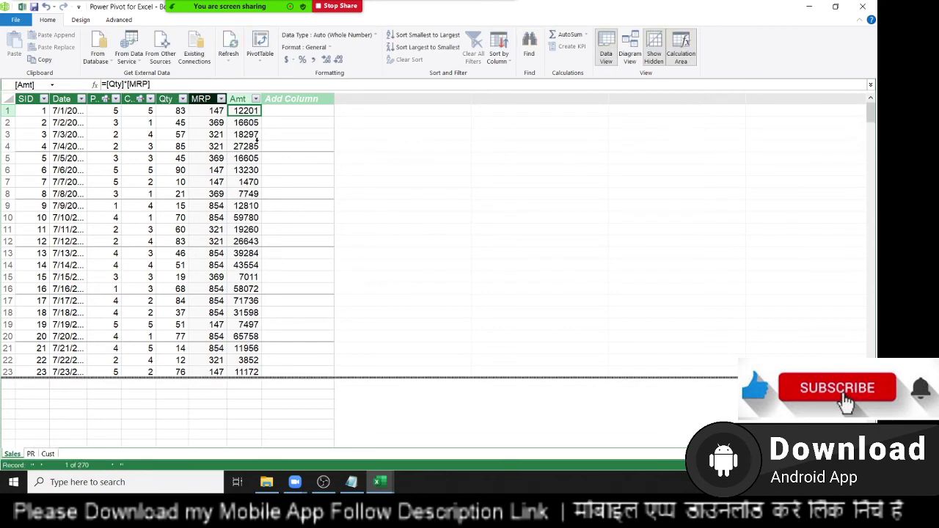
double_click(283, 98)
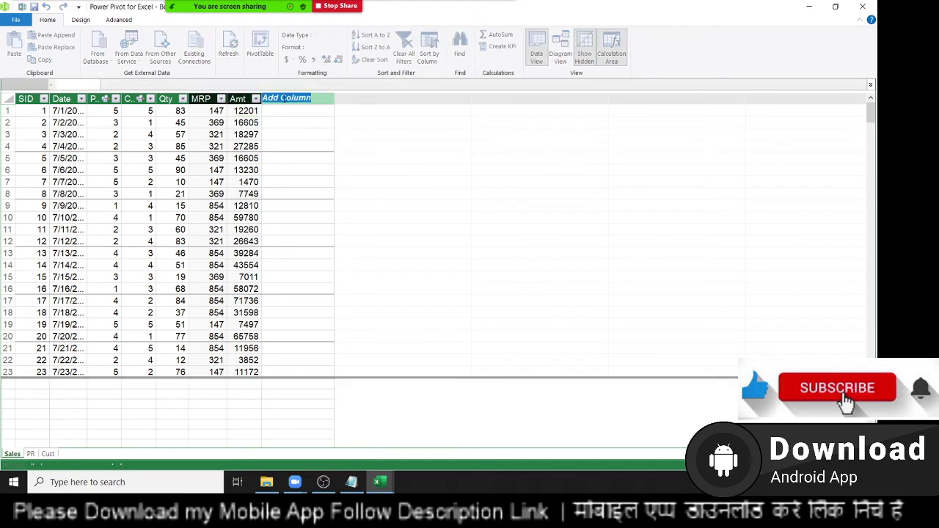
Name the next column GST and enter a formula multiplying Amt by 18%
type("GST")
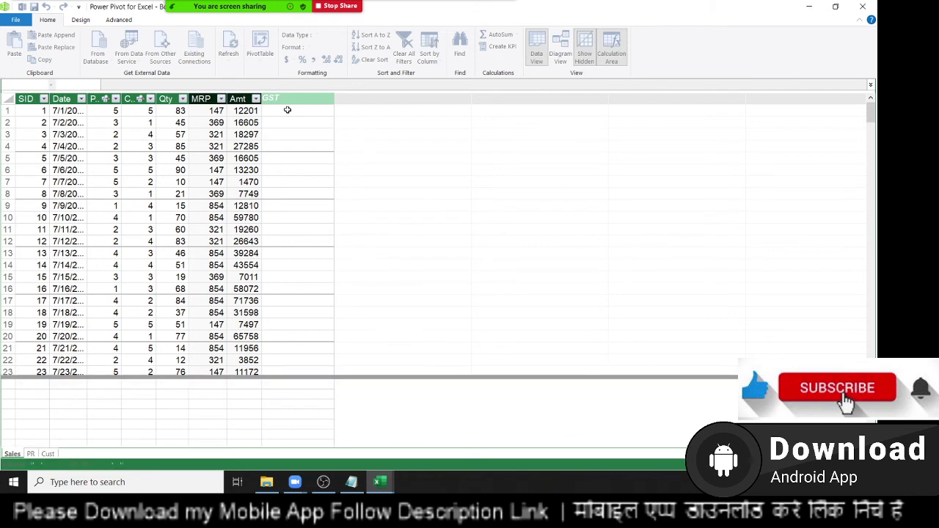
key("Return")
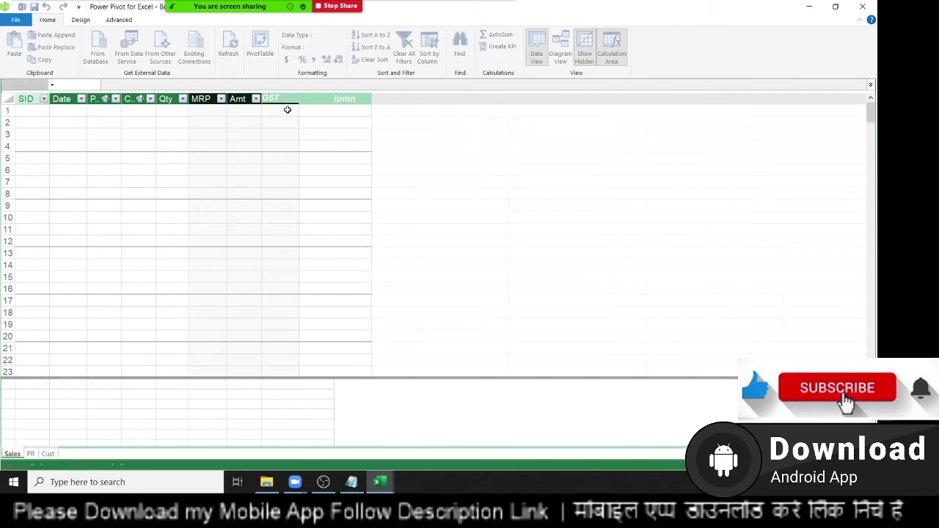
left_click(287, 110)
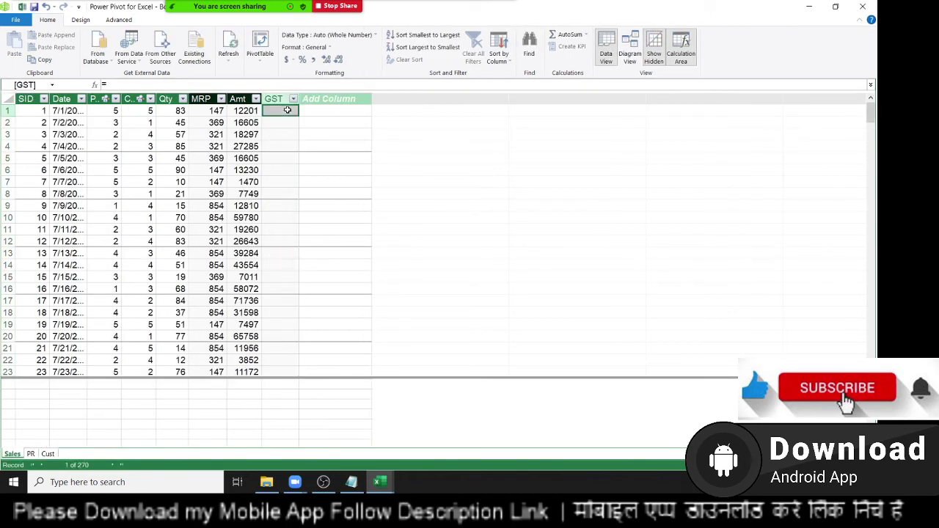
type("=")
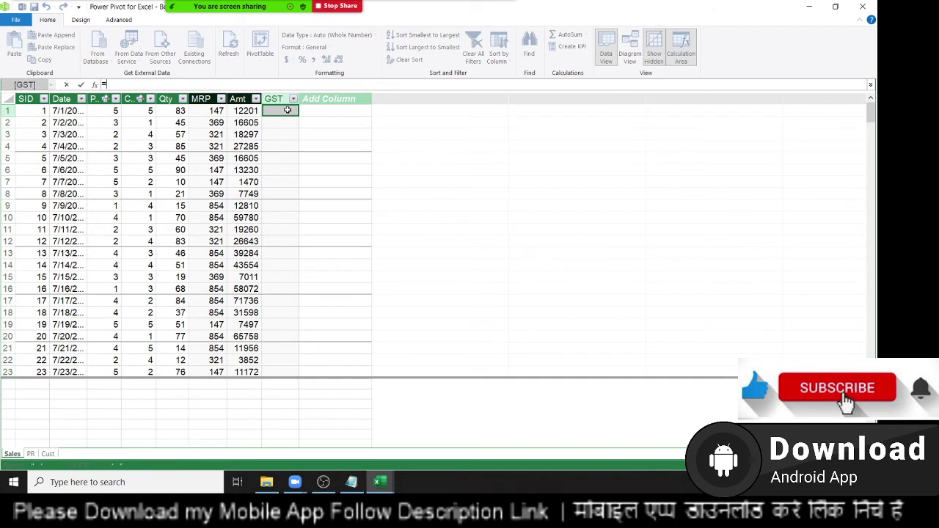
type("[Amt]")
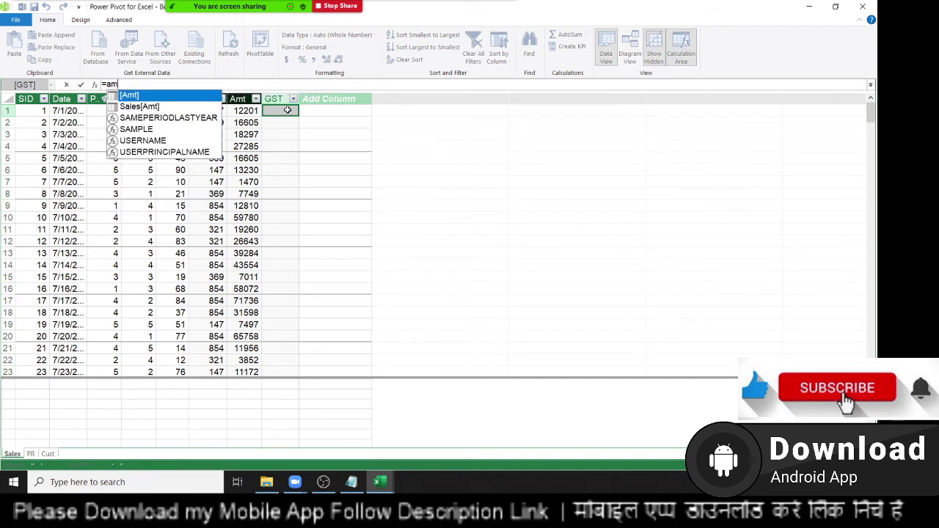
type("*")
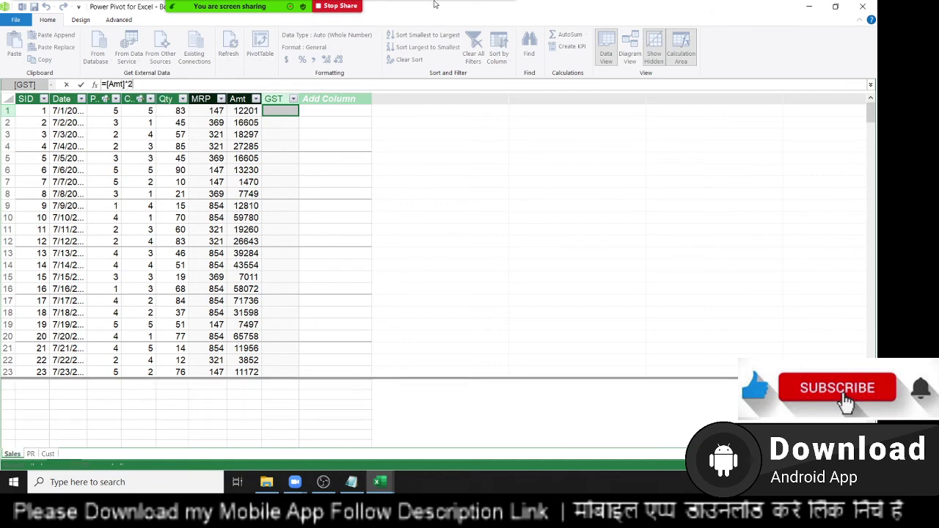
type("20")
key("BackSpace")
key("BackSpace")
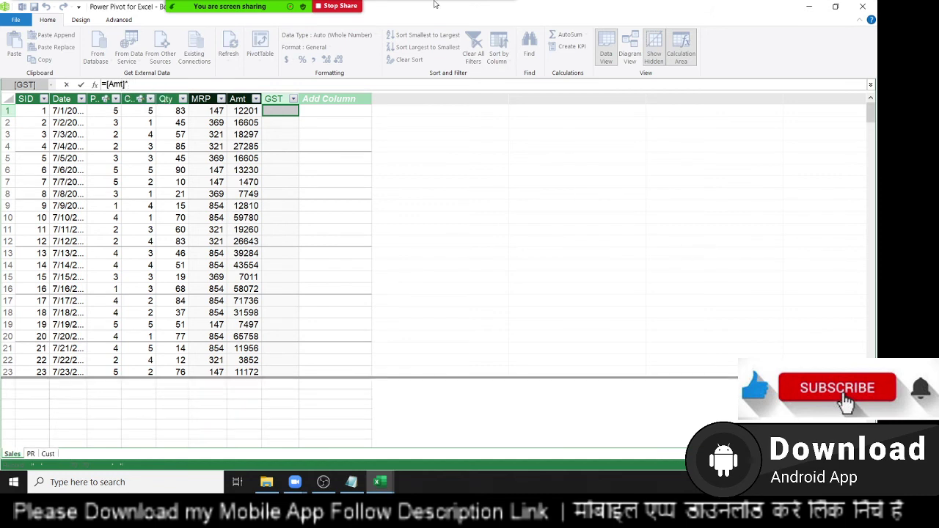
type("18%")
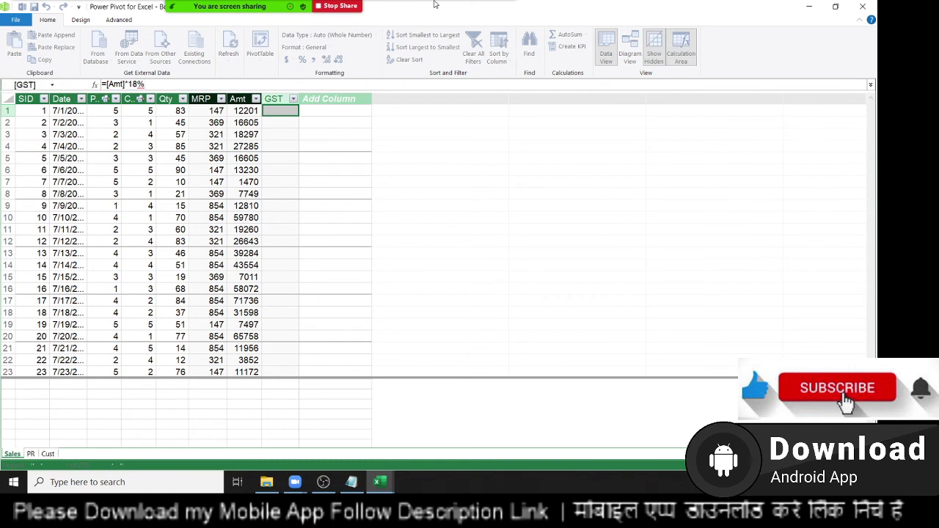
key("Return")
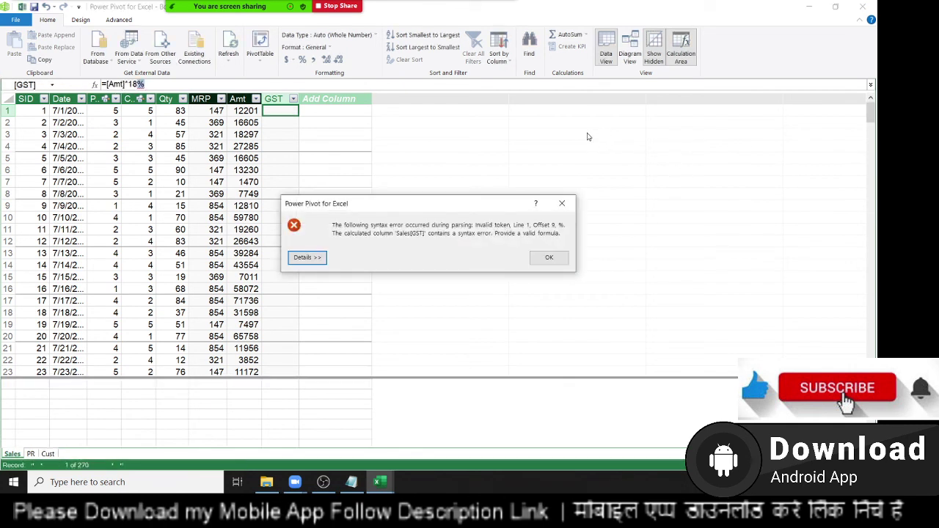
Dismiss the syntax error and correct the GST formula to =[Amt]*0.18
key("Return")
key("Escape")
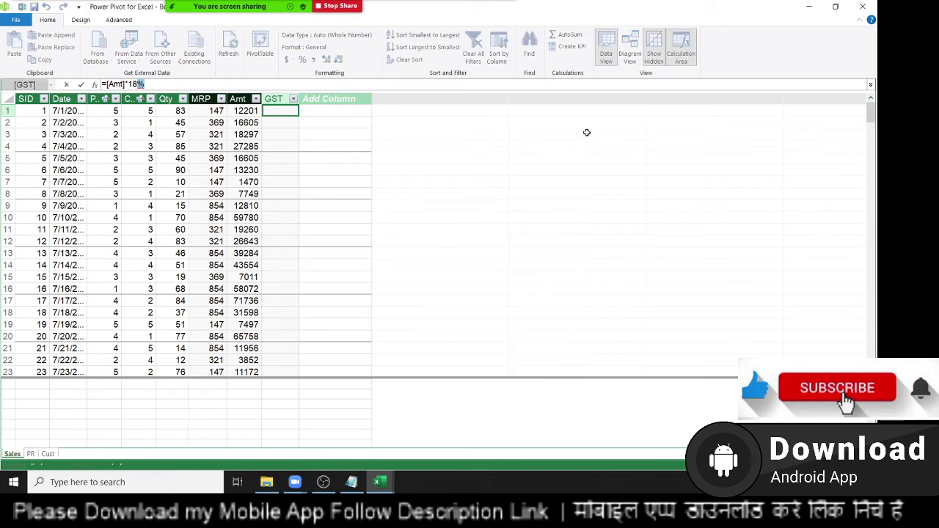
key("BackSpace")
type("0.1")
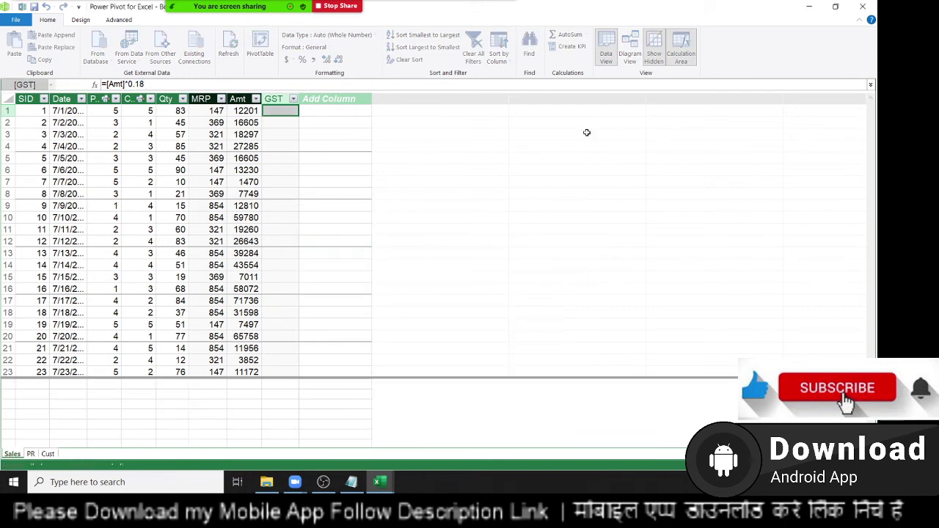
key("Return")
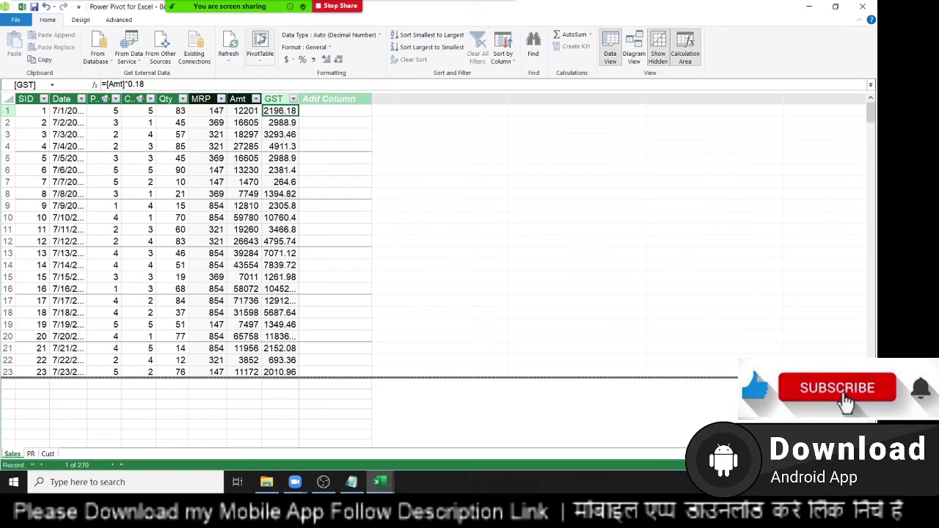
Create a data-model PivotTable on a new sheet with Cust Name rows, PR Name columns, summing Sales Amt
left_click(261, 43)
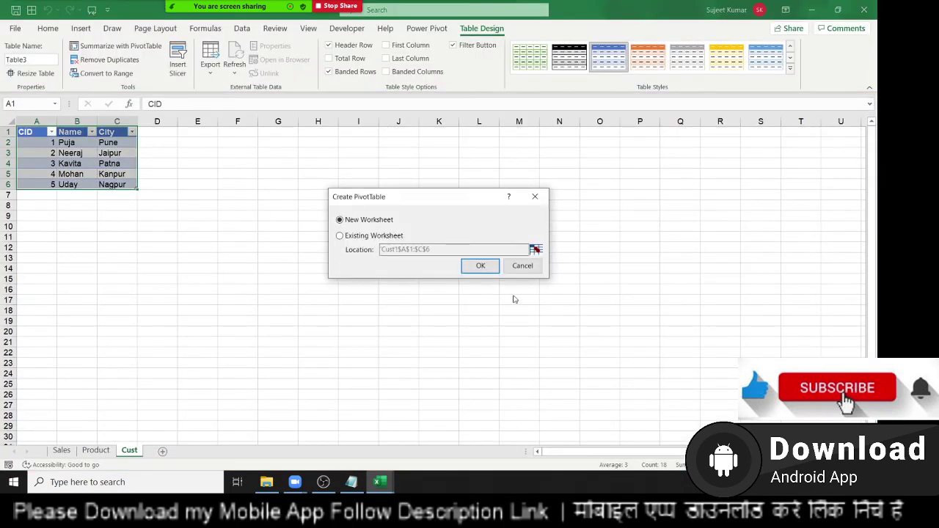
left_click(478, 266)
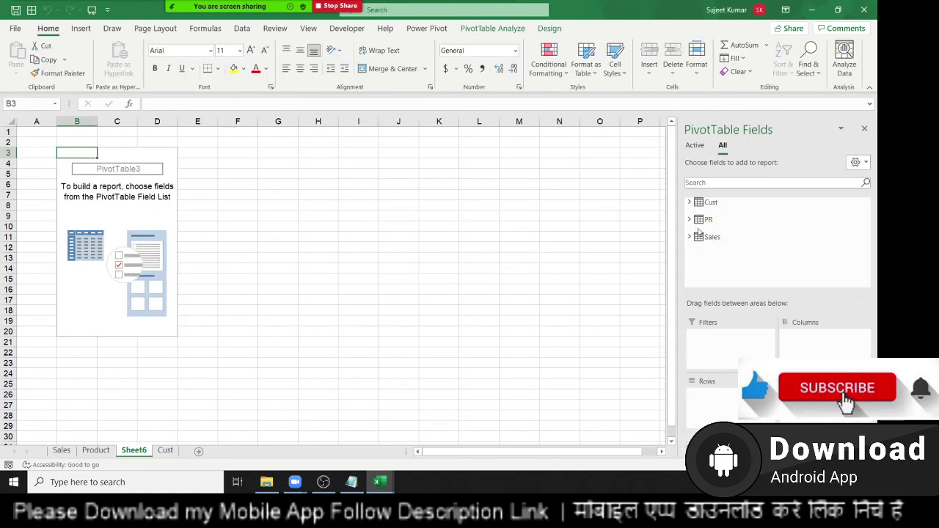
left_click(690, 203)
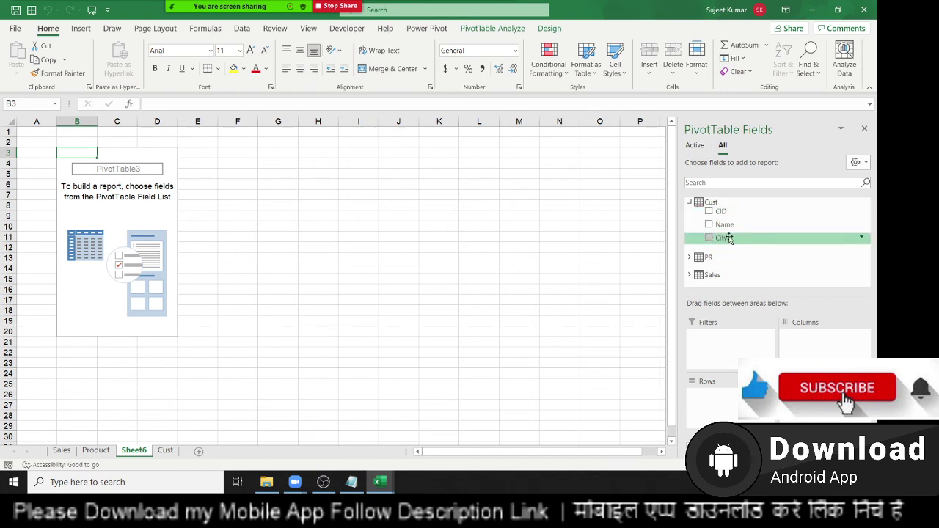
left_click(709, 224)
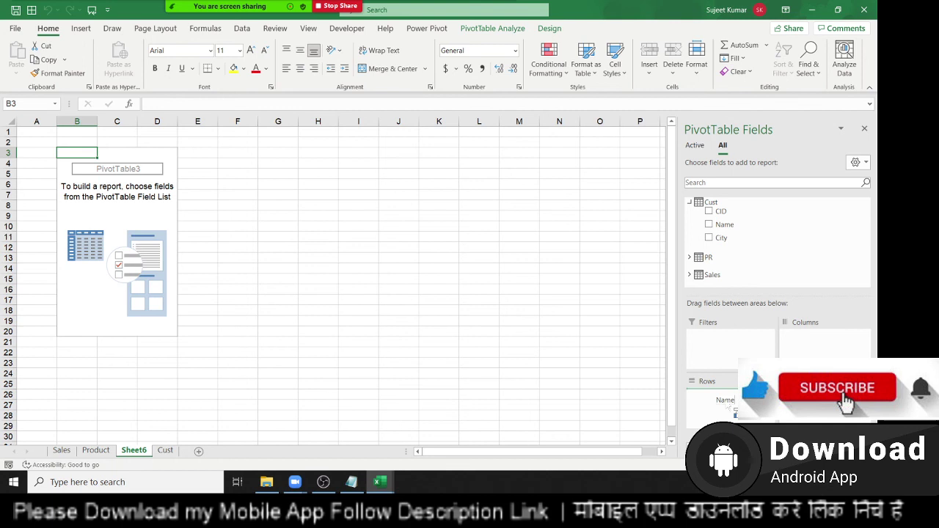
left_click(689, 258)
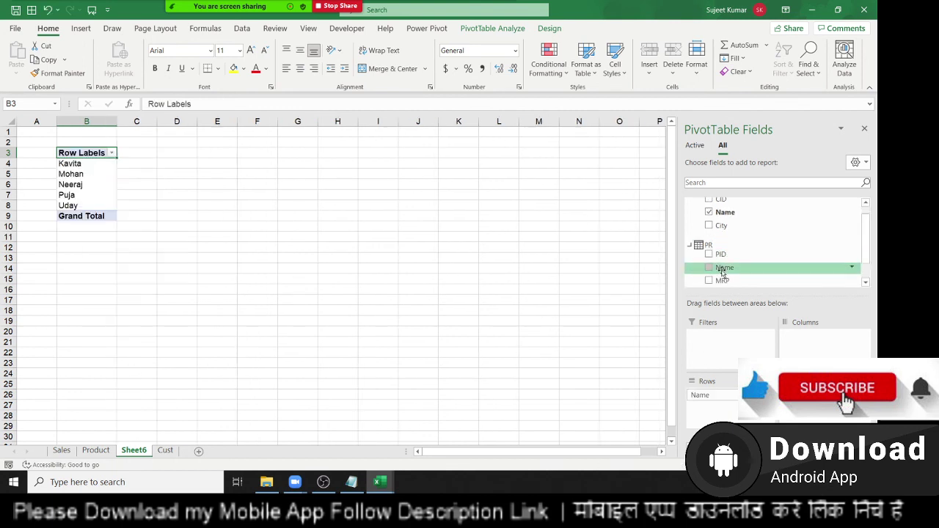
left_click_drag(725, 241, 814, 336)
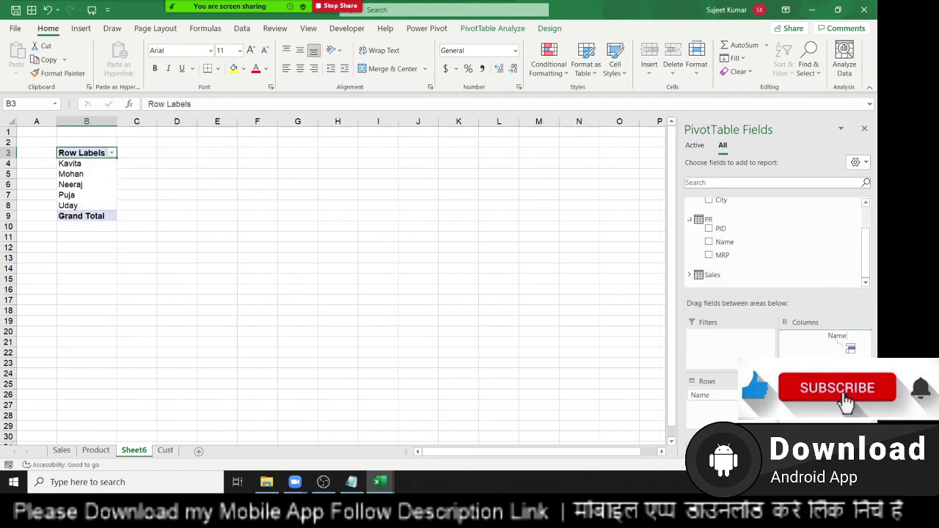
left_click(689, 275)
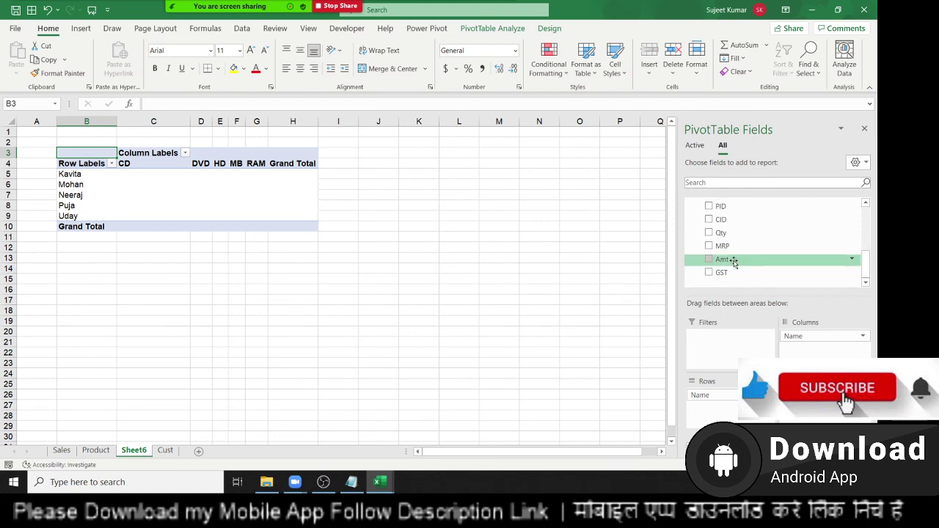
mouse_move(722, 259)
left_mouse_down()
mouse_move(830, 421)
mouse_move(821, 410)
left_mouse_up()
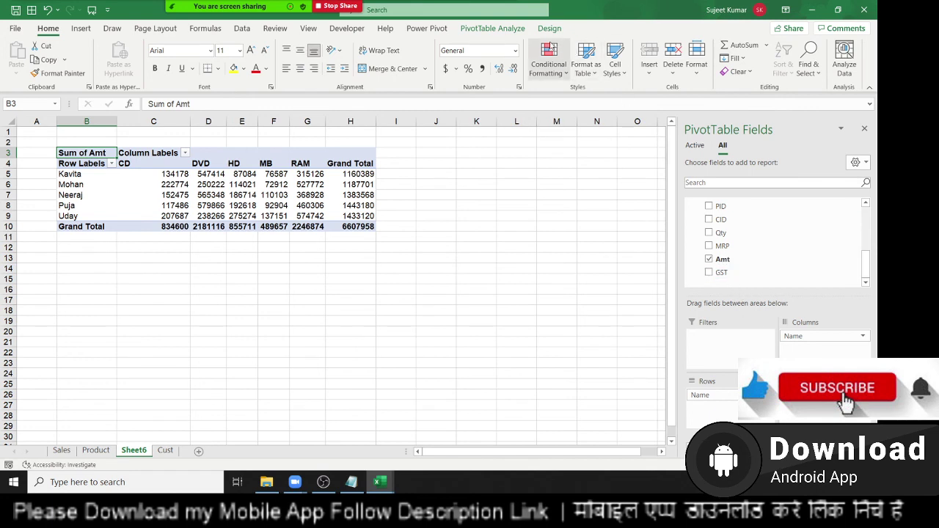
Insert a slicer on Cust City and position it to the right of the PivotTable
left_click(506, 30)
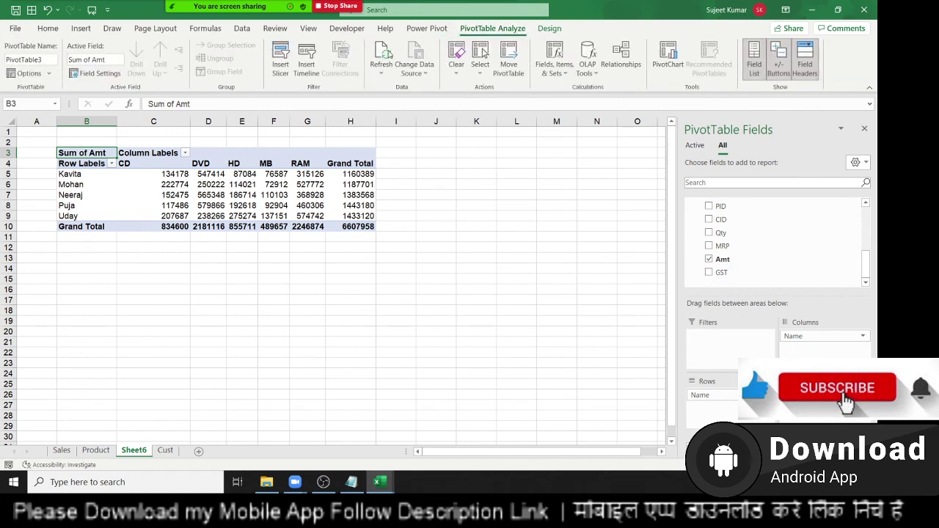
left_click(280, 59)
scroll(476, 312, "down", 3)
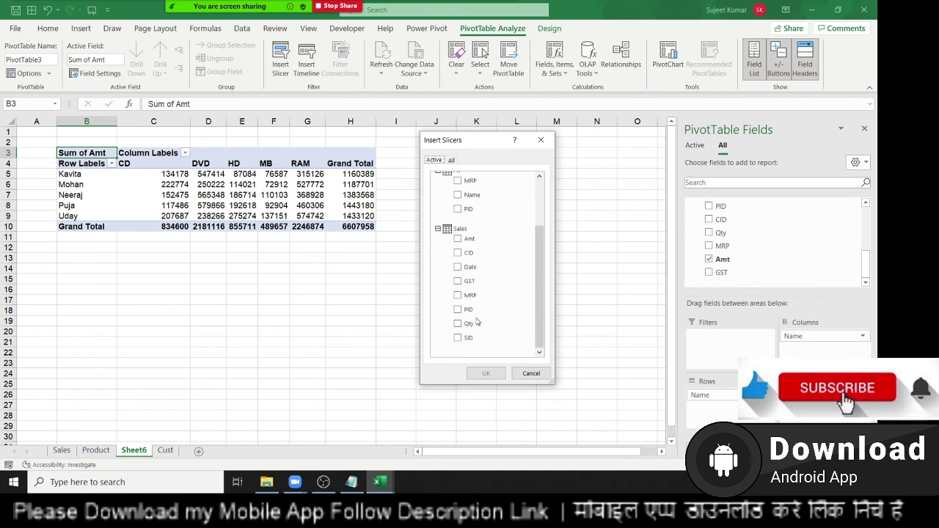
scroll(476, 320, "up", 3)
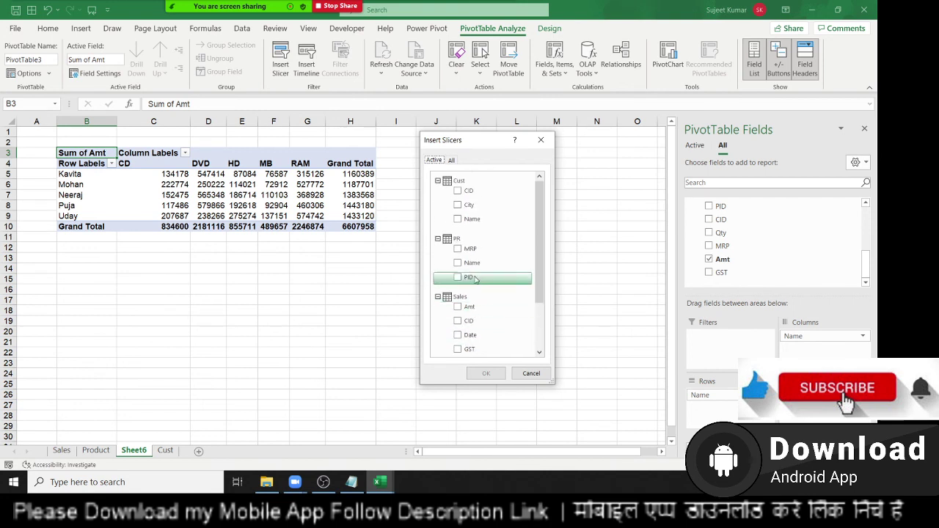
left_click(461, 210)
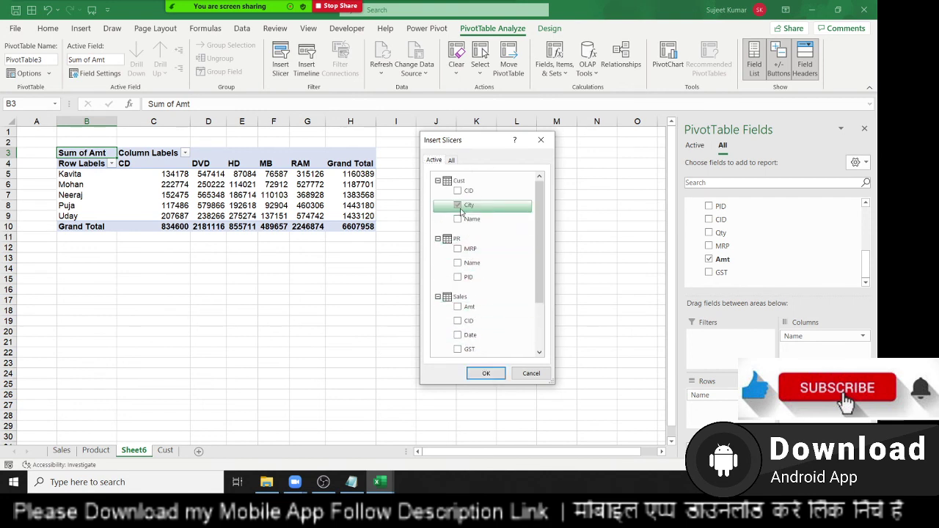
scroll(549, 281, "down", 2)
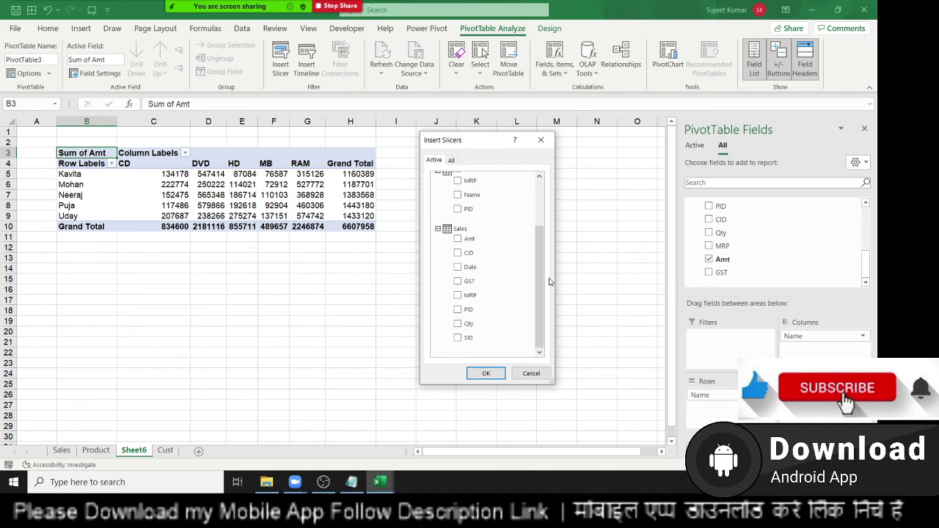
left_click(498, 378)
mouse_move(366, 210)
left_mouse_down()
mouse_move(486, 198)
mouse_move(533, 138)
left_mouse_up()
left_click(403, 289)
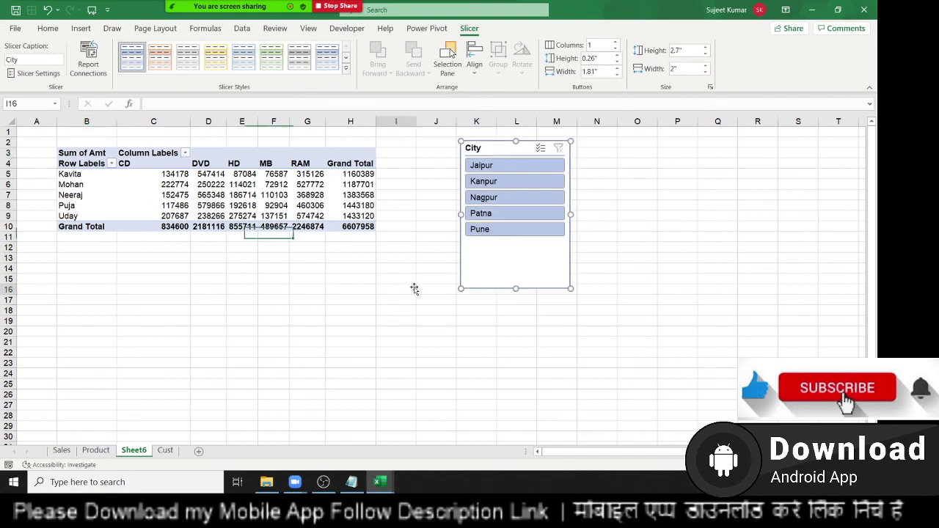
Filter the PivotTable by each city in turn: Jaipur, Kanpur, Nagpur, Patna and Pune
left_click(490, 167)
left_click(499, 184)
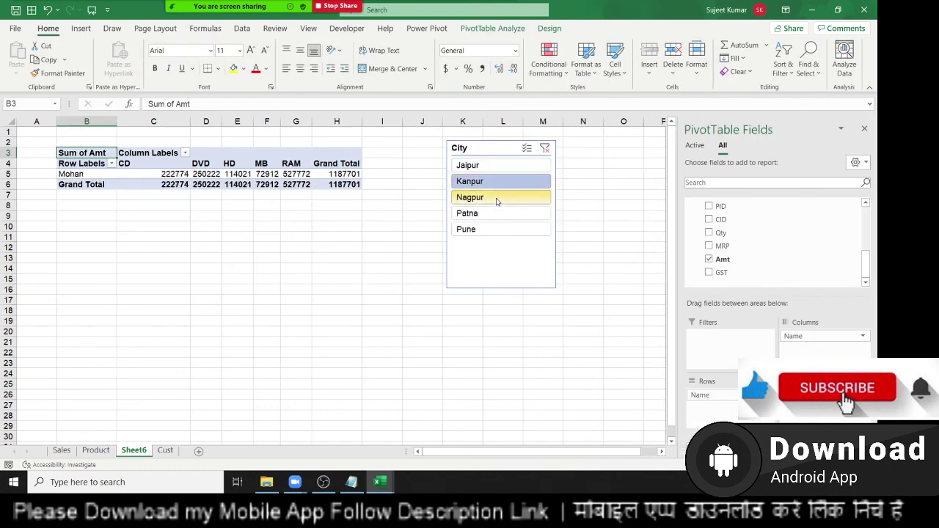
left_click(496, 198)
left_click(495, 214)
left_click(494, 230)
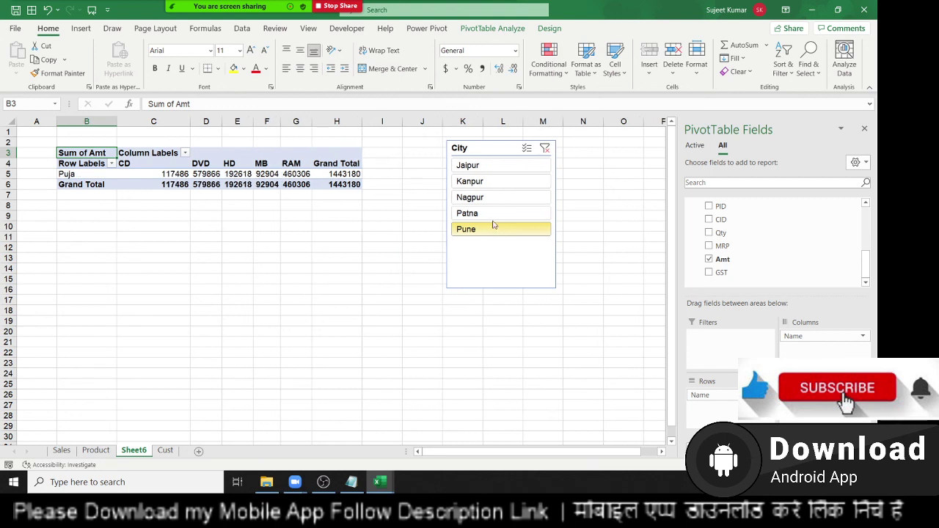
left_click(495, 214)
left_click(494, 198)
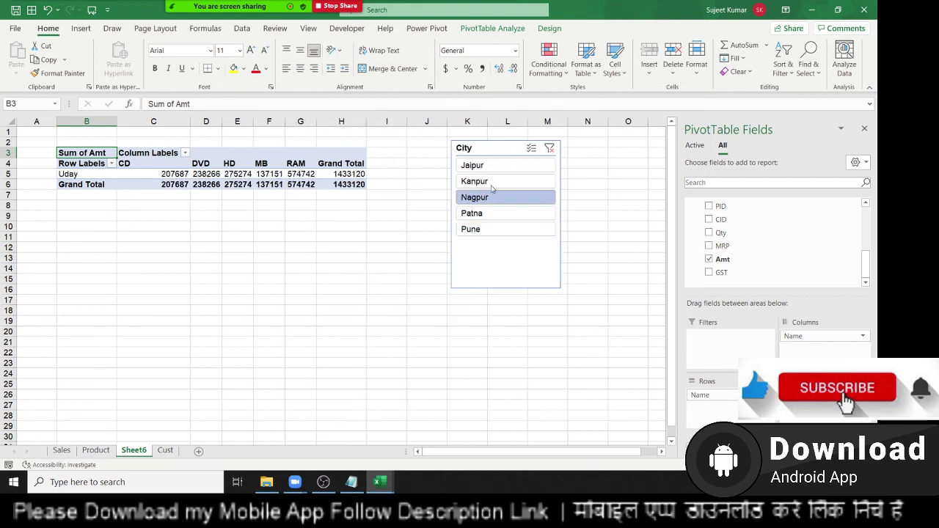
Clear the City slicer filter, check a customer's grand total, and minimize Excel
left_click(549, 149)
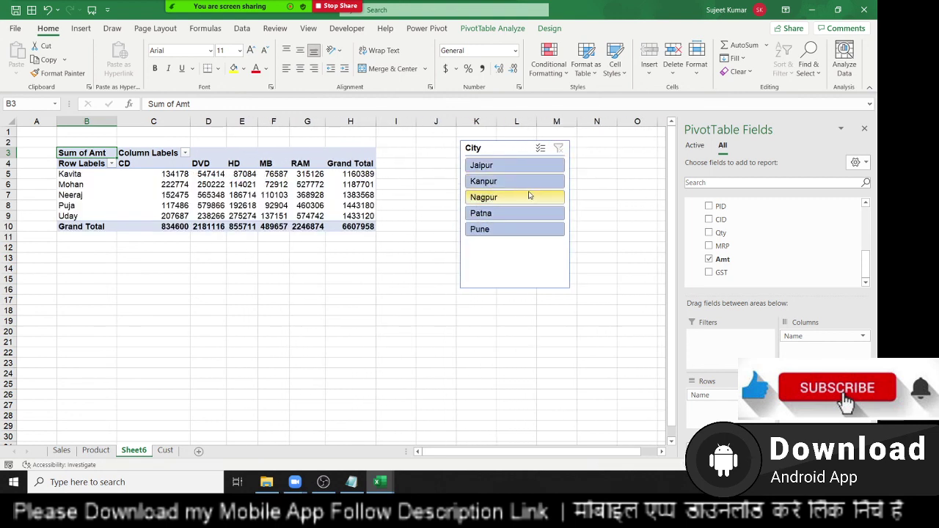
left_click(353, 206)
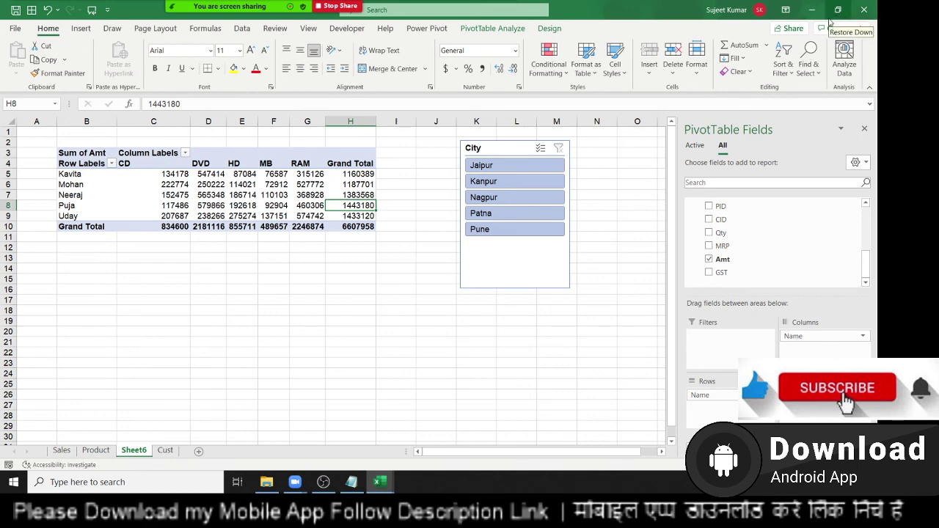
key("super+d")
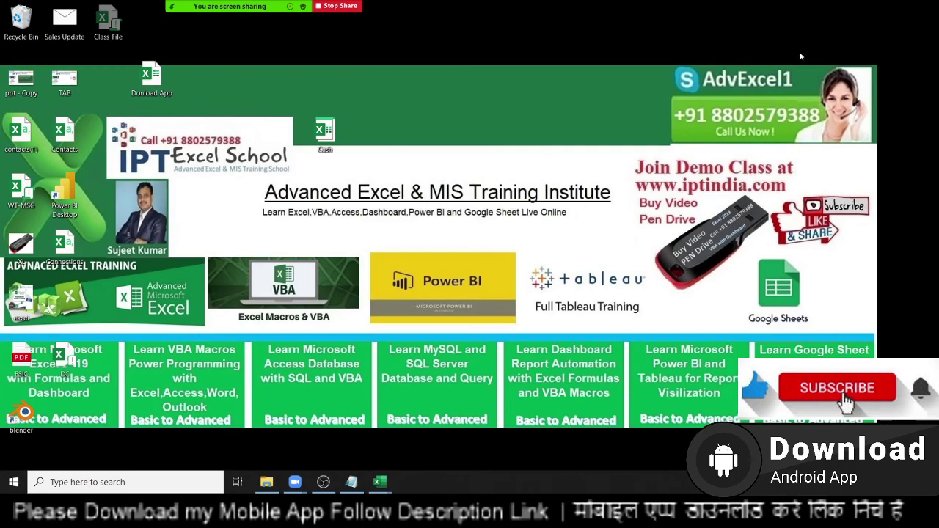